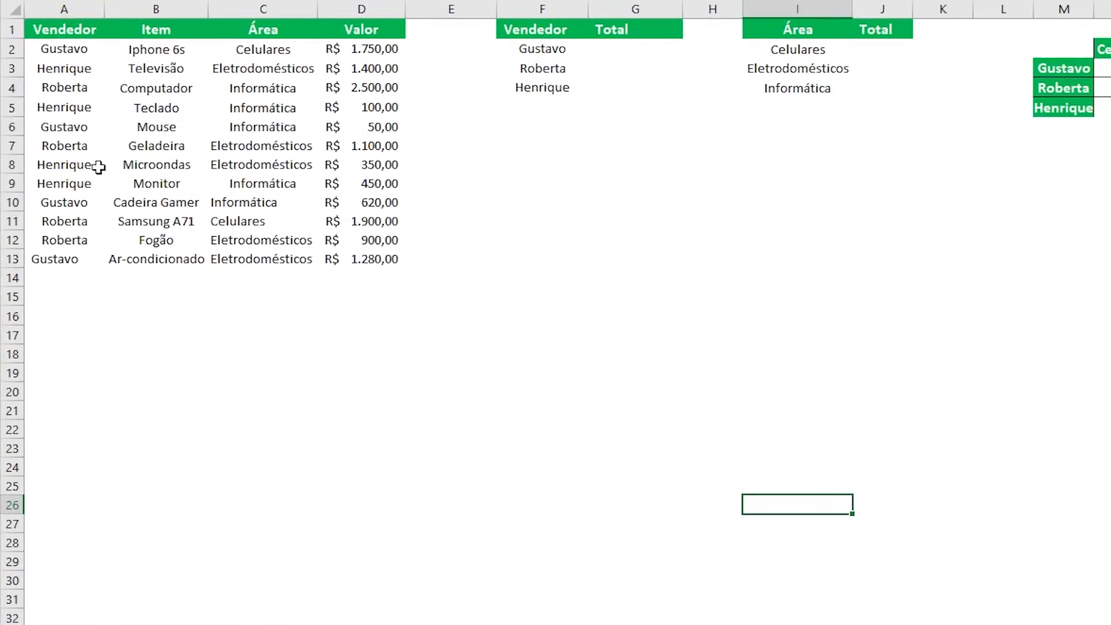
- Center the entries in the Vendedor and Área columns of the sales table
left_click(95, 51)
left_click_drag(64, 29, 384, 258)
left_click(60, 8)
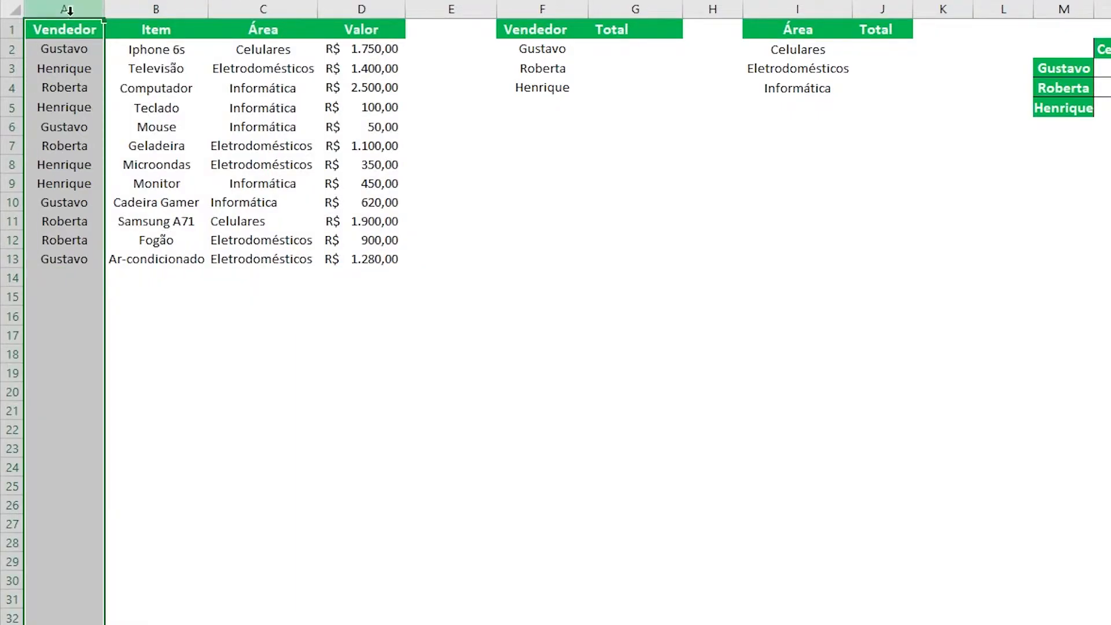
left_click(133, 9)
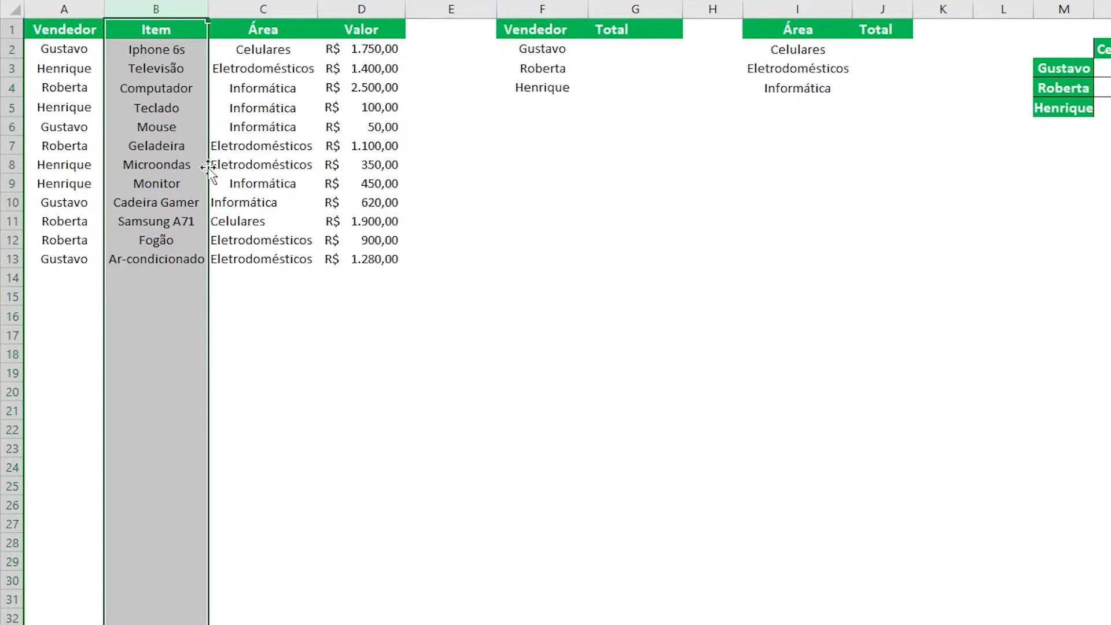
left_click(277, 8)
key("alt+h+a+l")
key("alt+h+a+c")
left_click(451, 353)
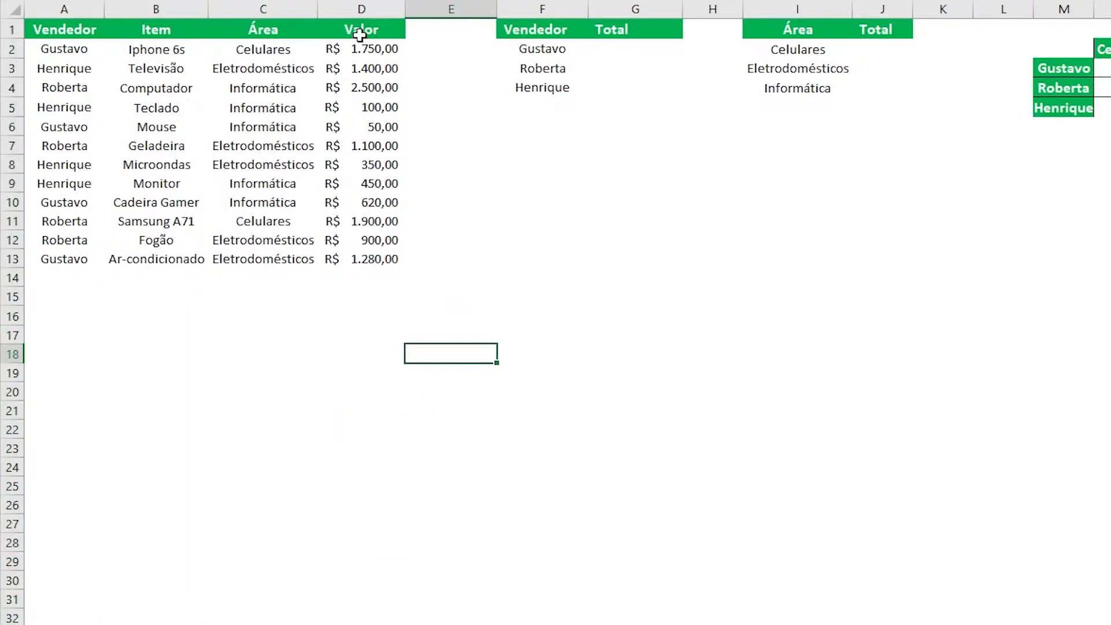
- Examine the Valor, Vendedor and Área data in the sales table and the layout of the seller totals table
left_click_drag(365, 49, 389, 258)
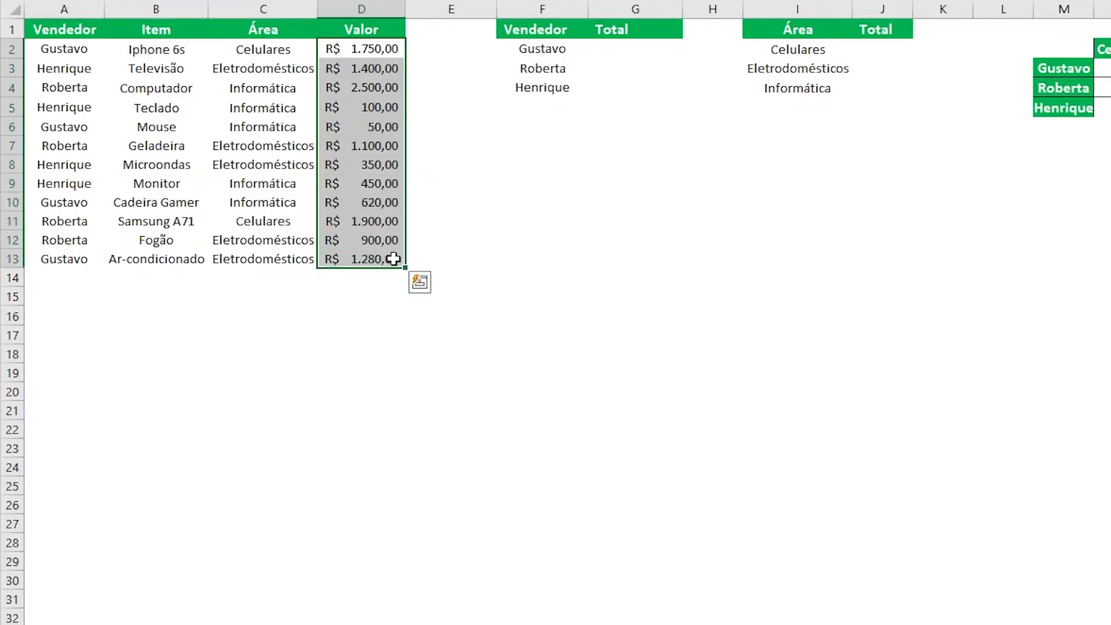
left_click(531, 244)
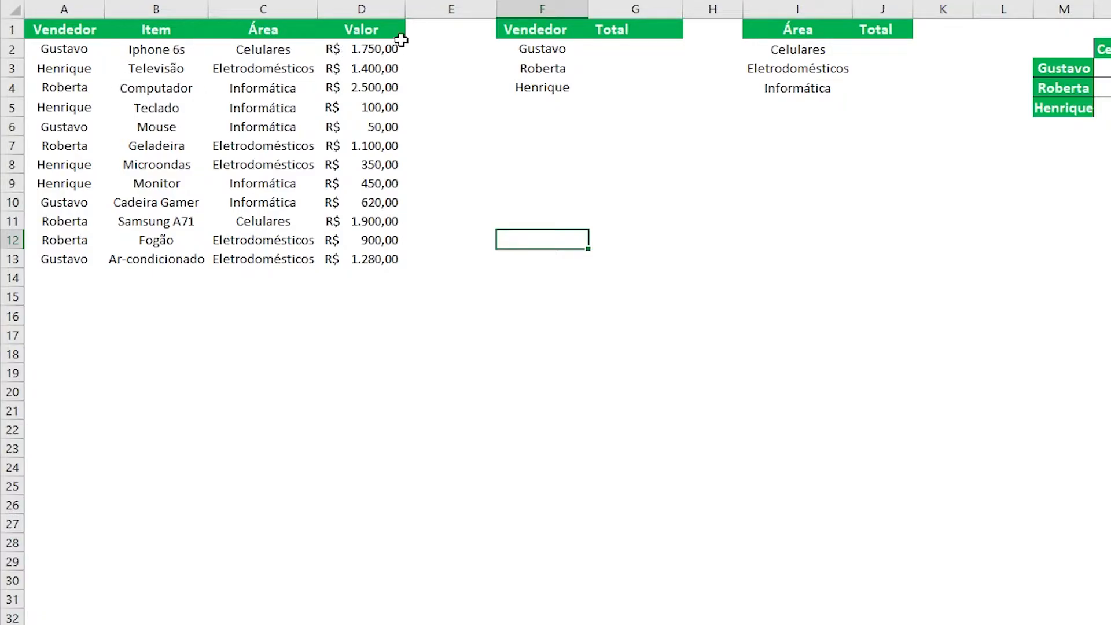
left_click_drag(380, 48, 377, 255)
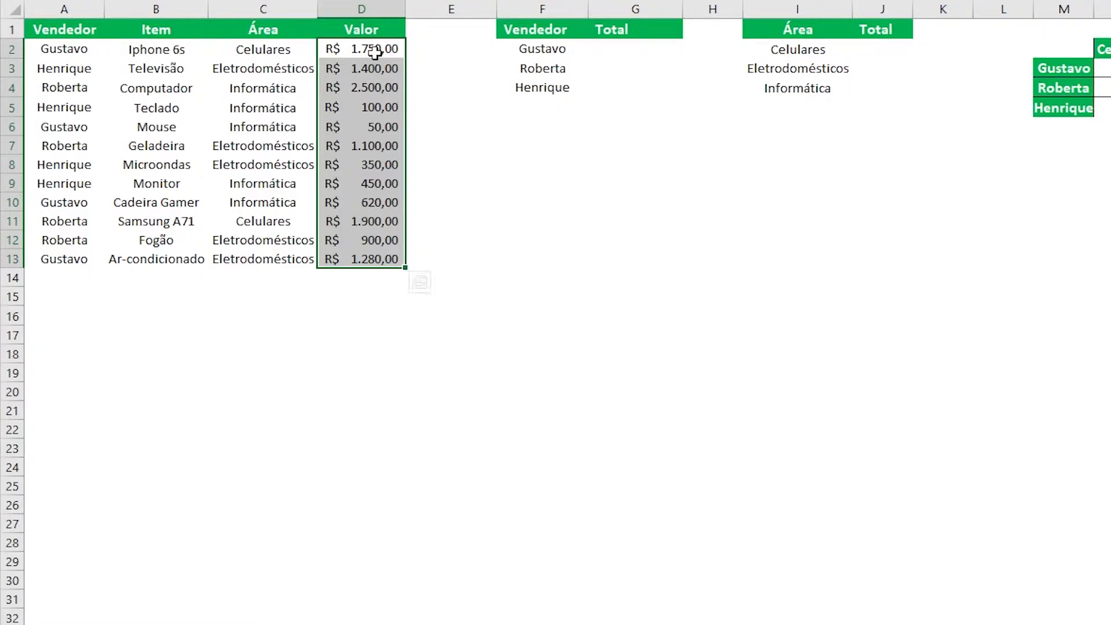
left_click(272, 50)
left_click(89, 51)
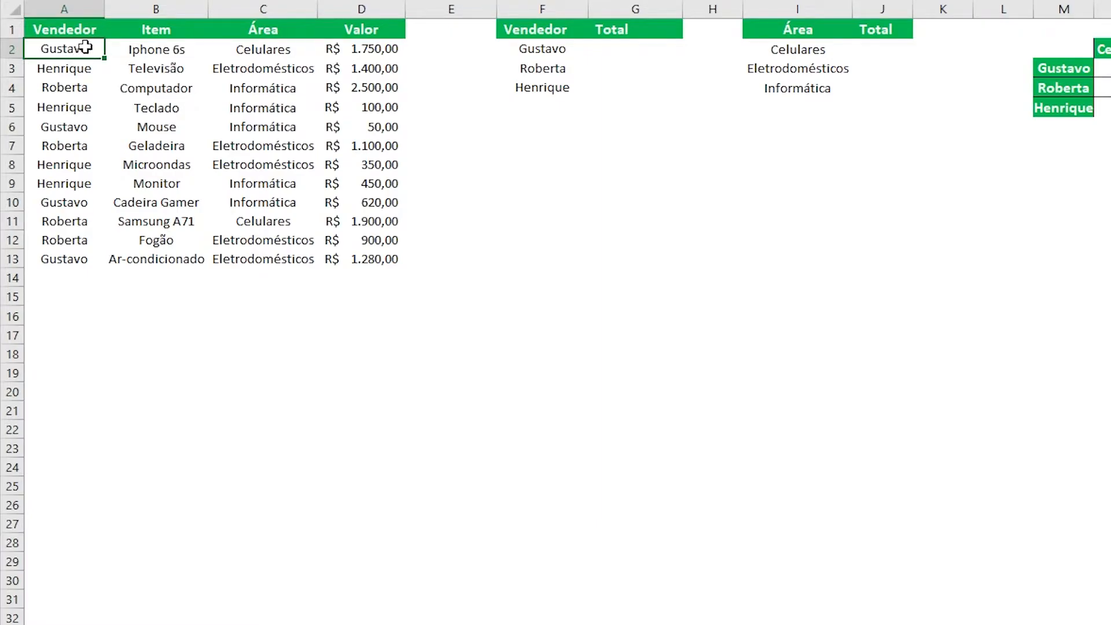
left_click(273, 35)
left_click(277, 48)
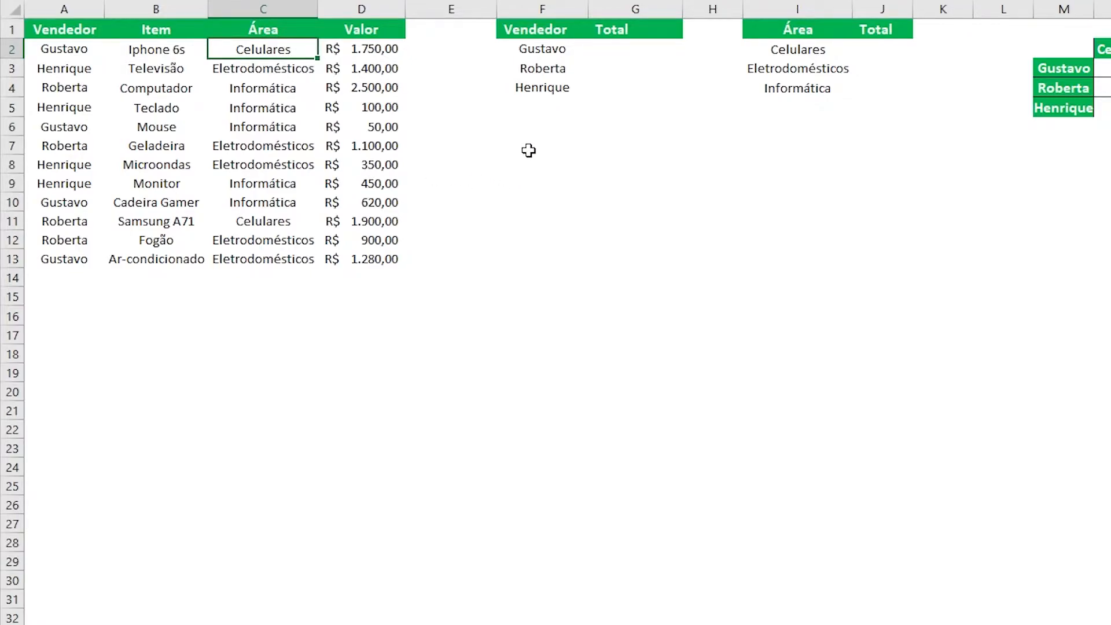
left_click(621, 53)
left_click(561, 30)
left_click_drag(562, 29, 569, 87)
left_click_drag(618, 53, 624, 30)
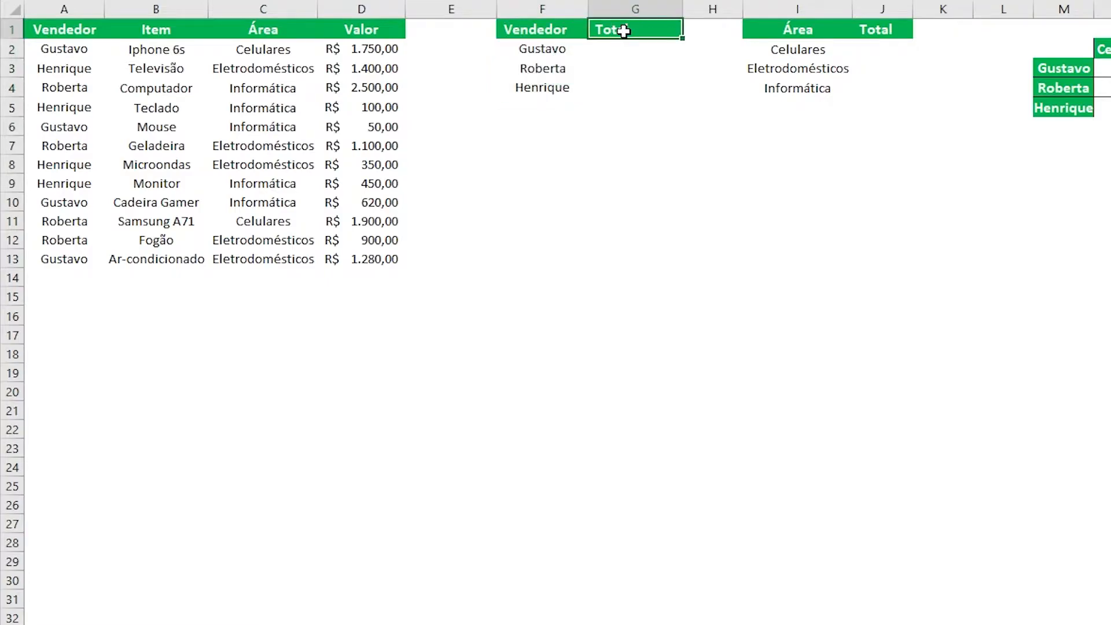
left_click(609, 53)
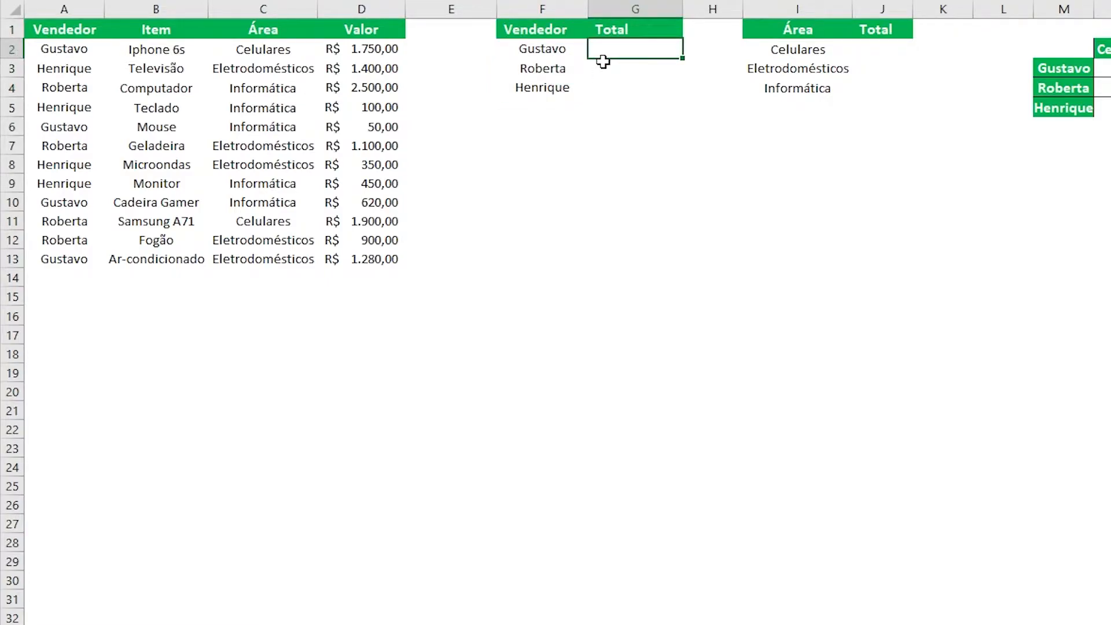
left_click(579, 52)
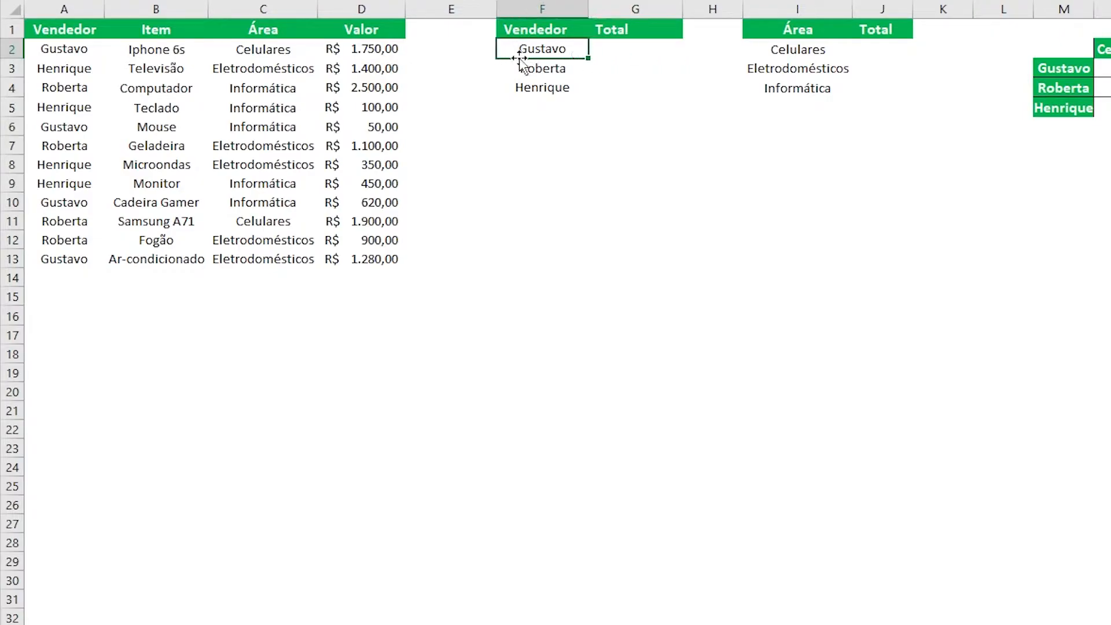
- Start a SUMIF formula in G2 with the Vendedor cells as the absolute range $A$2:$A$13
left_click(621, 51)
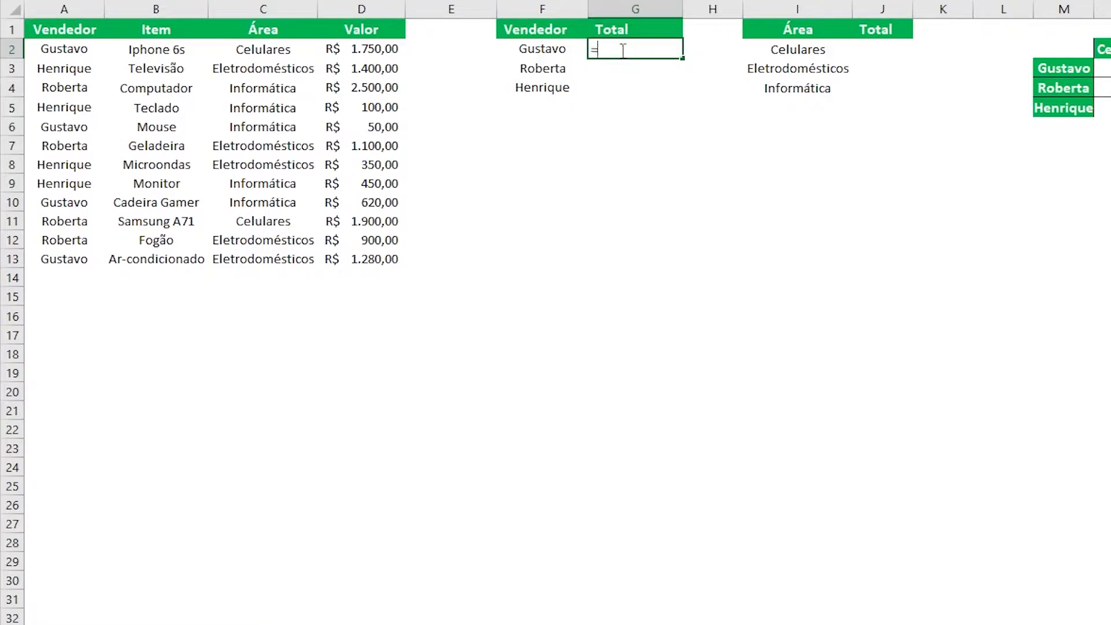
type("=sumi")
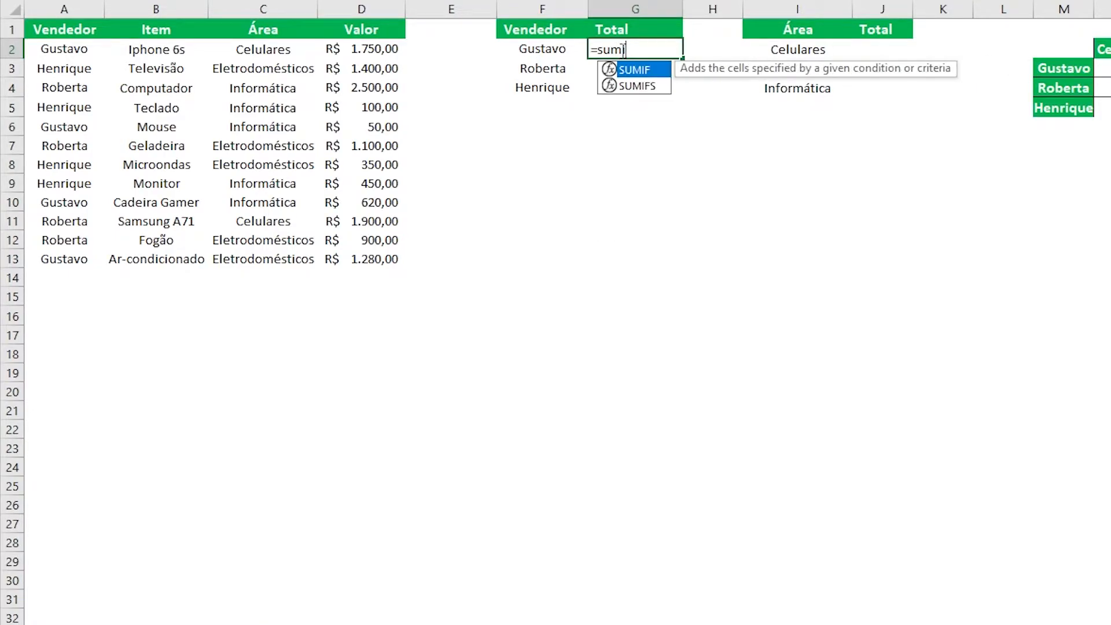
type("fs")
key("BackSpace")
double_click(635, 69)
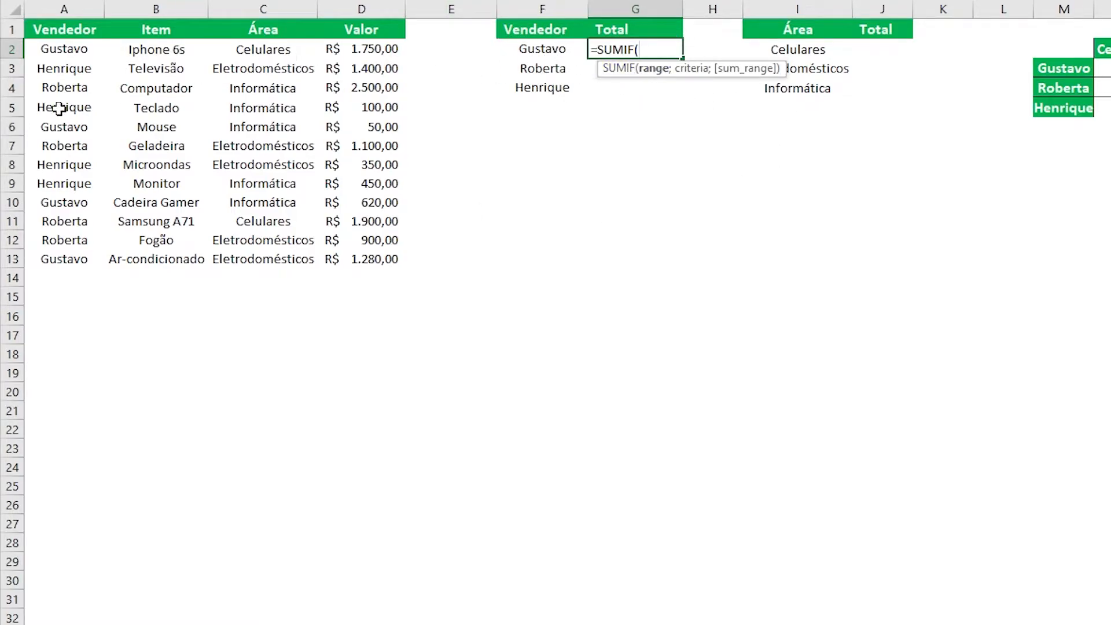
left_click_drag(64, 49, 55, 271)
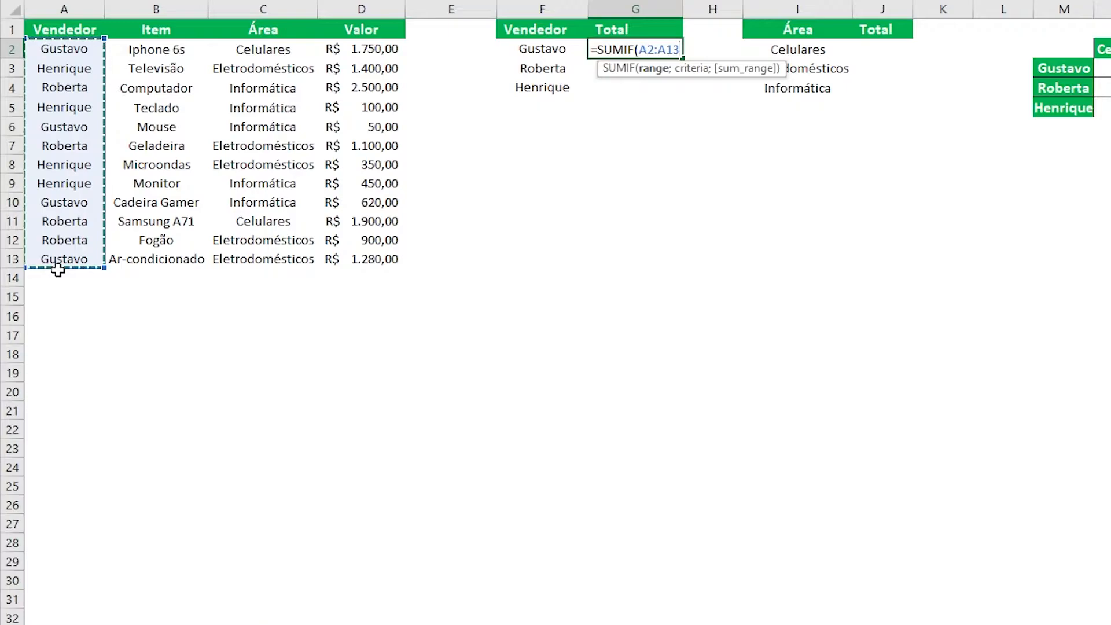
key("F4")
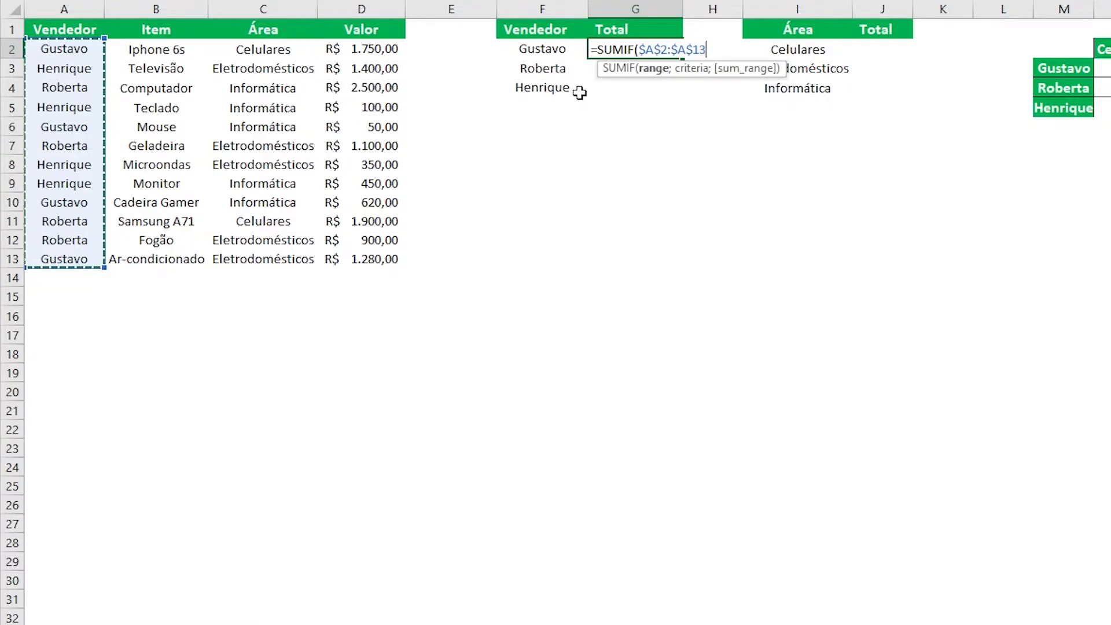
- Complete the G2 SUMIF formula with F2 as the criterion and $D$2:$D$13 as the absolute sum range
type(";")
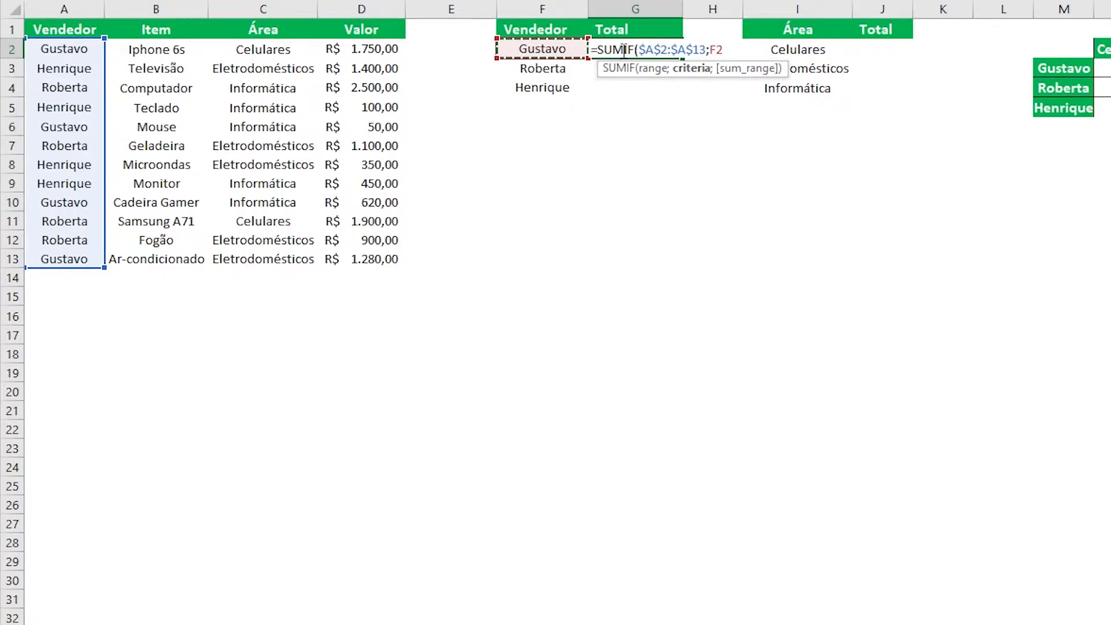
type(";")
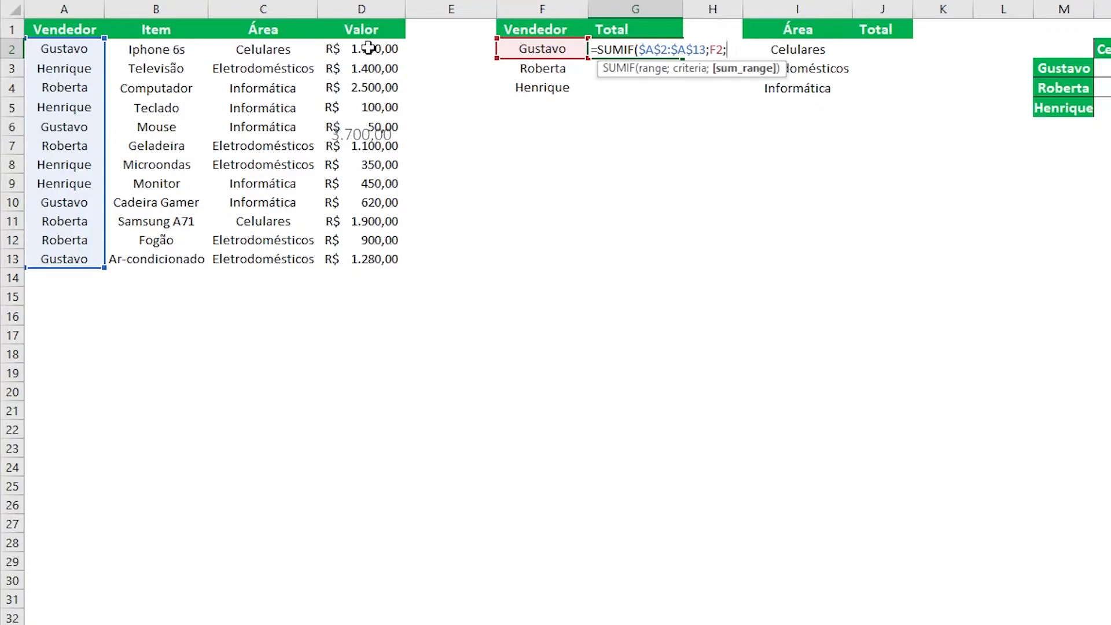
left_click_drag(369, 48, 367, 262)
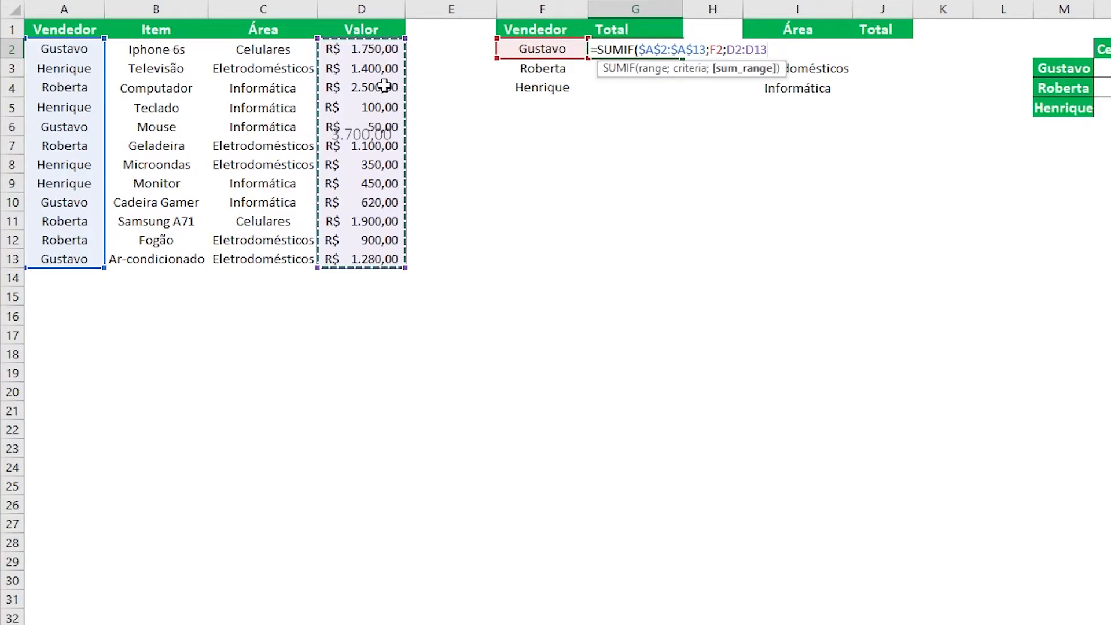
key("F4")
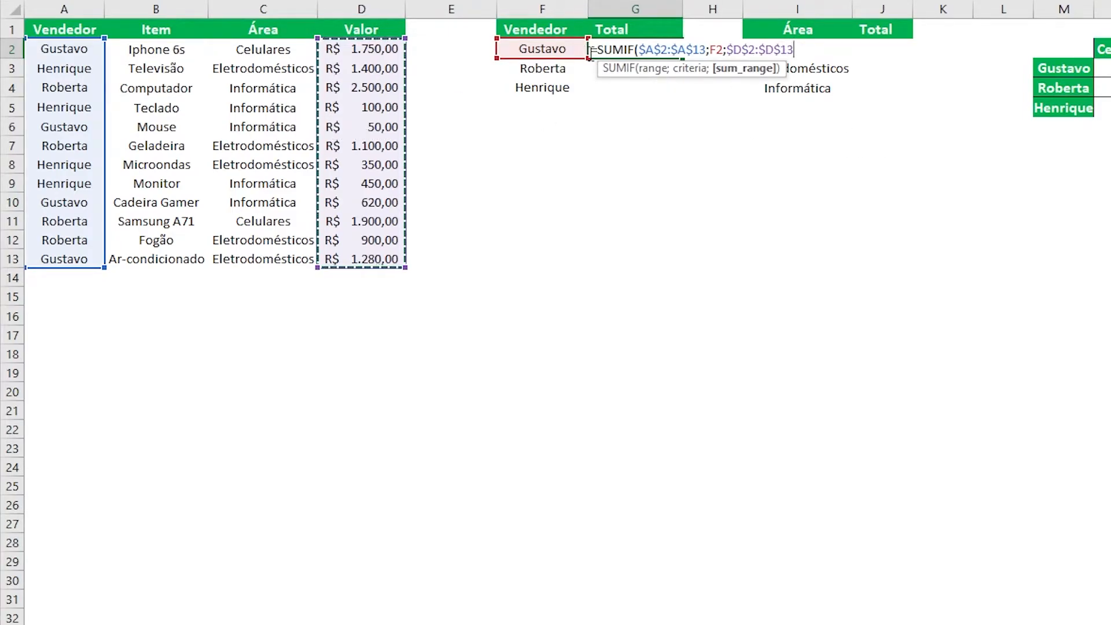
type(")")
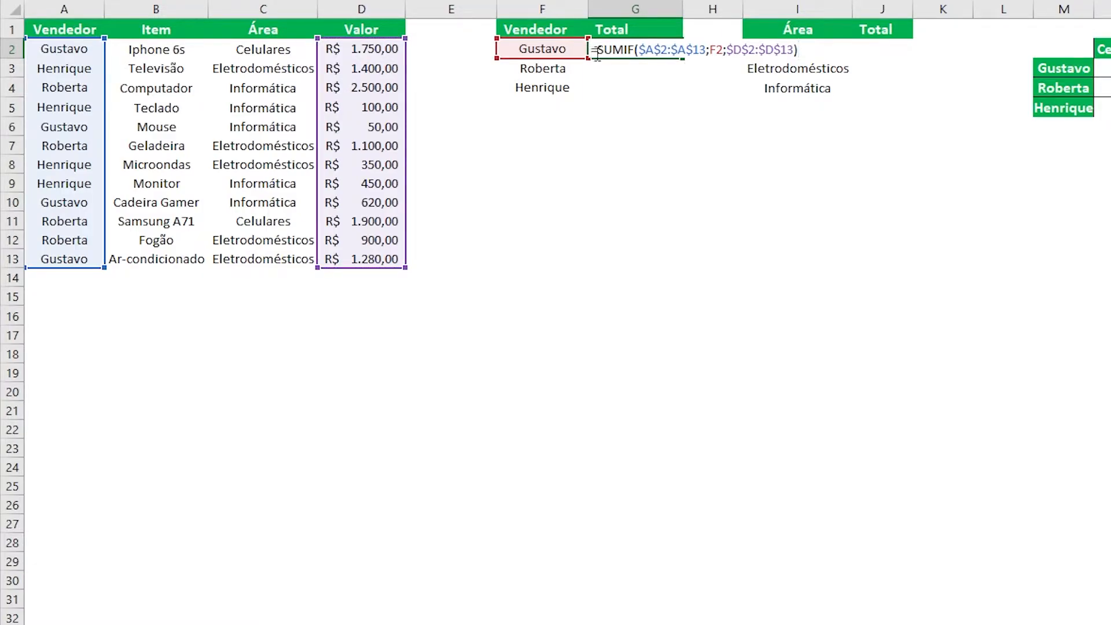
left_click(653, 48)
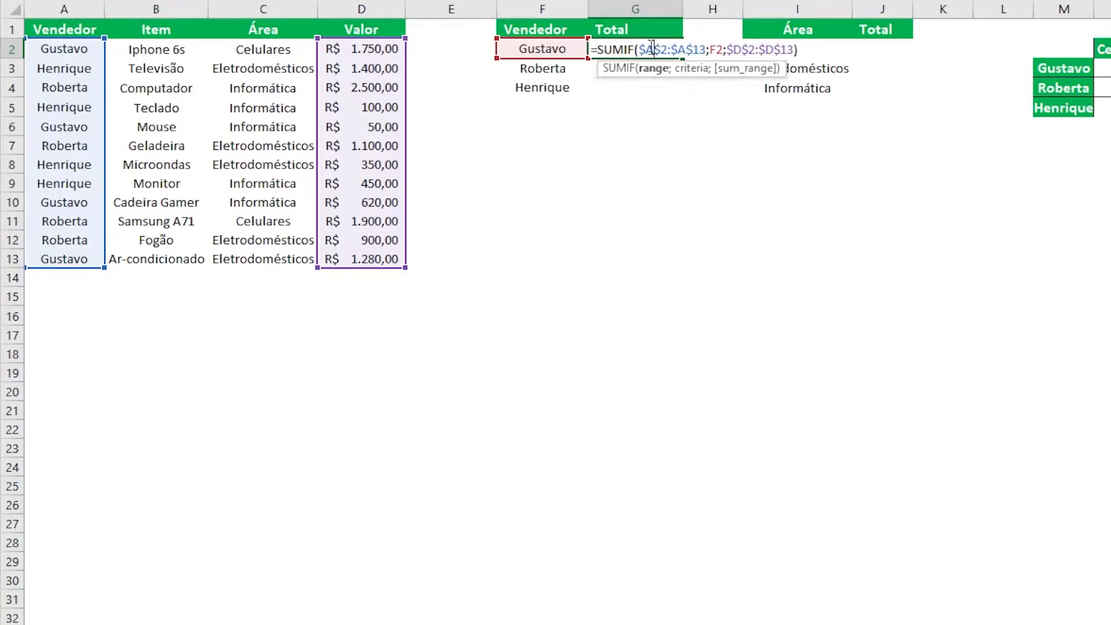
left_click(713, 49)
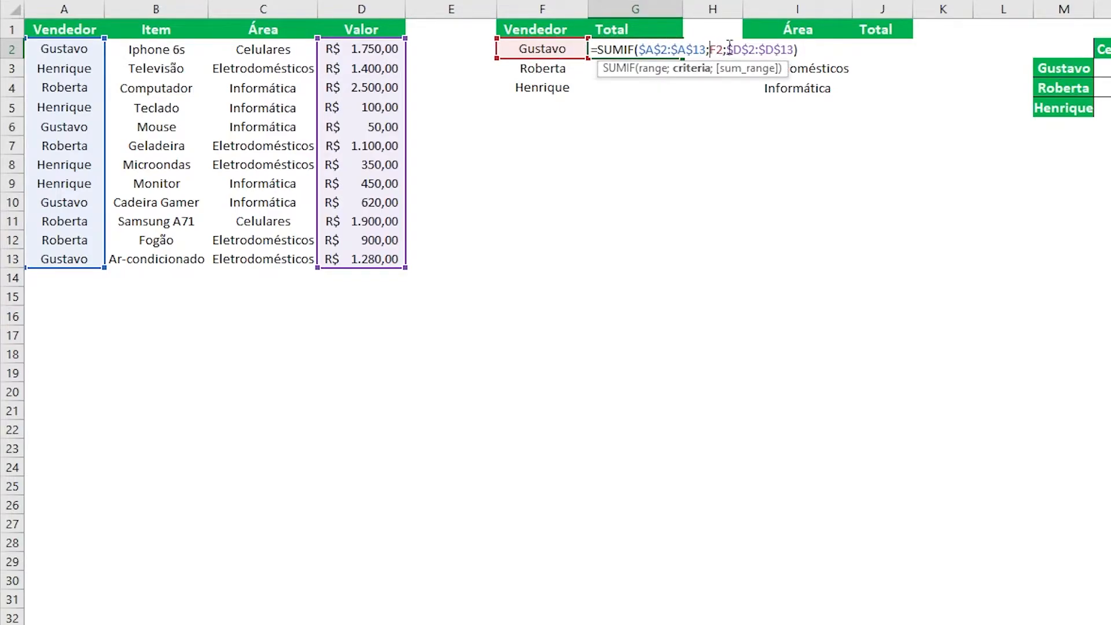
left_click_drag(728, 49, 779, 52)
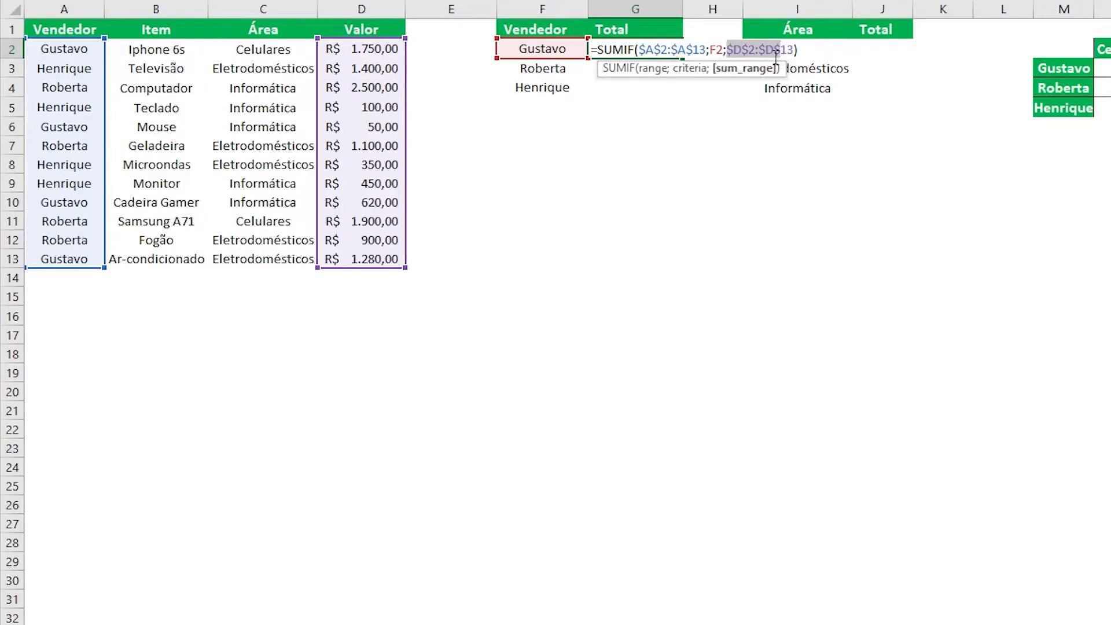
key("Return")
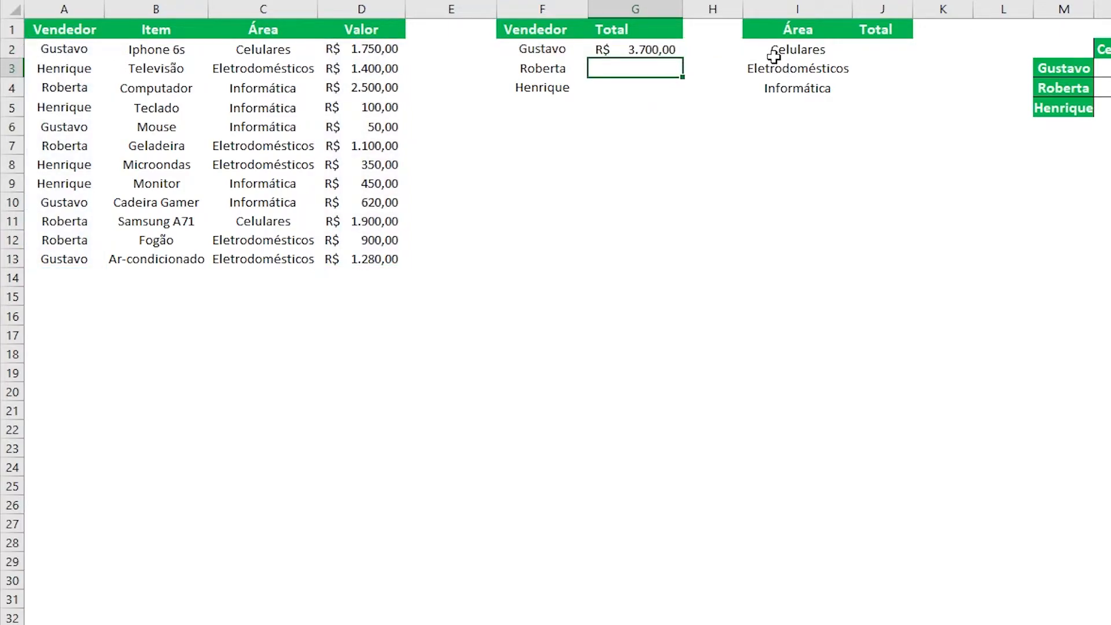
- Turn on filtering for the sales table's header row A1:D1
left_click(94, 29)
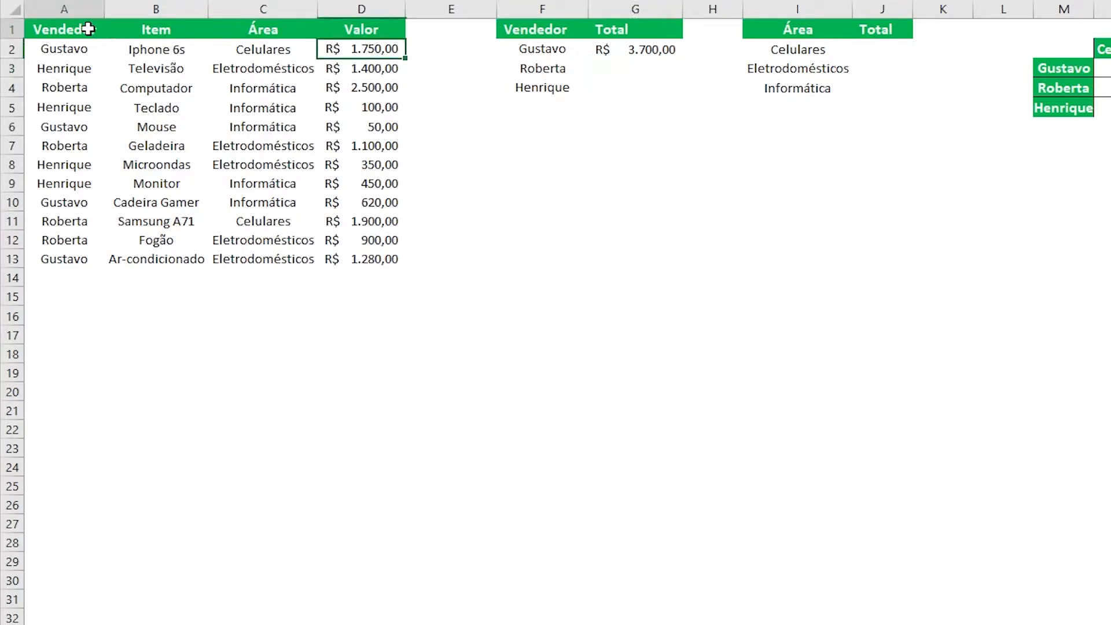
left_click_drag(93, 26, 365, 27)
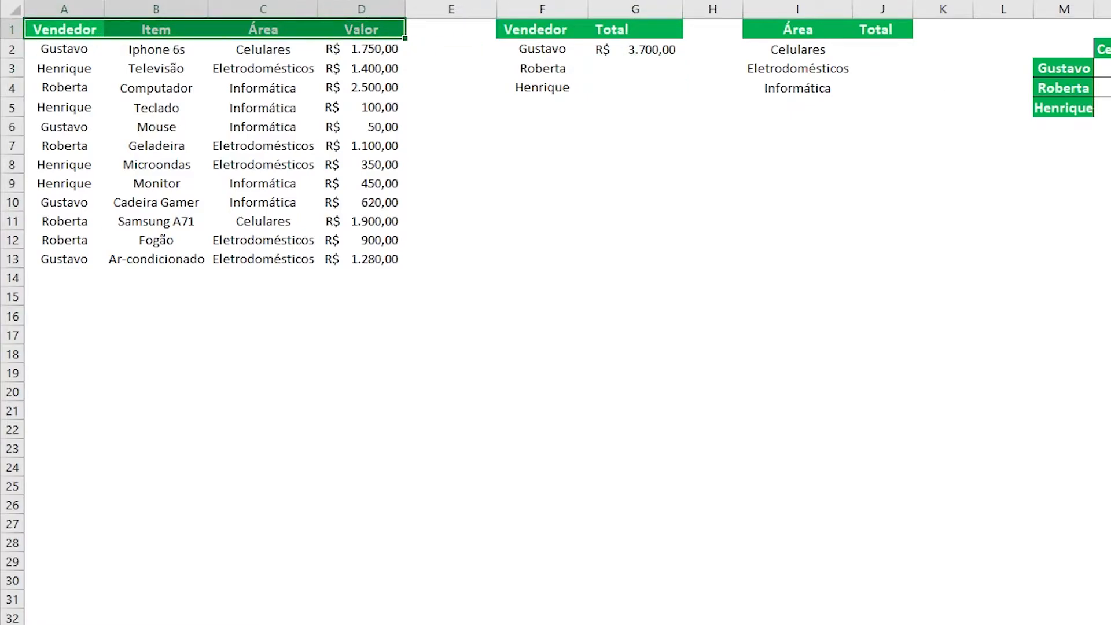
key("ctrl+shift+l")
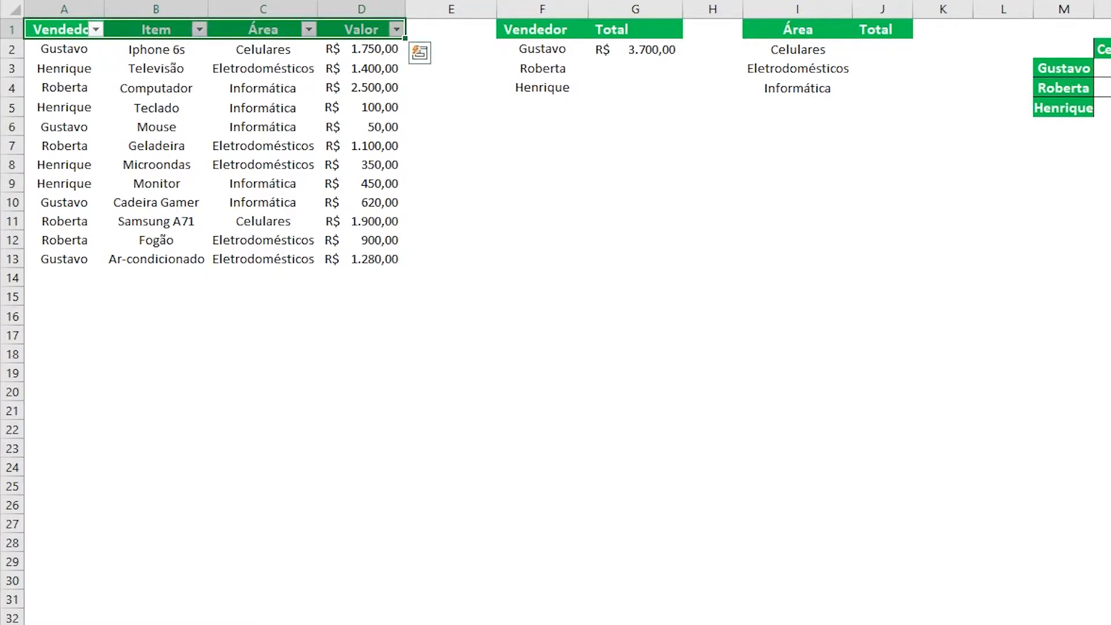
- Check the total in G2 by temporarily filtering Vendedor to the seller in F2 and selecting the visible Valor cells
left_click(96, 30)
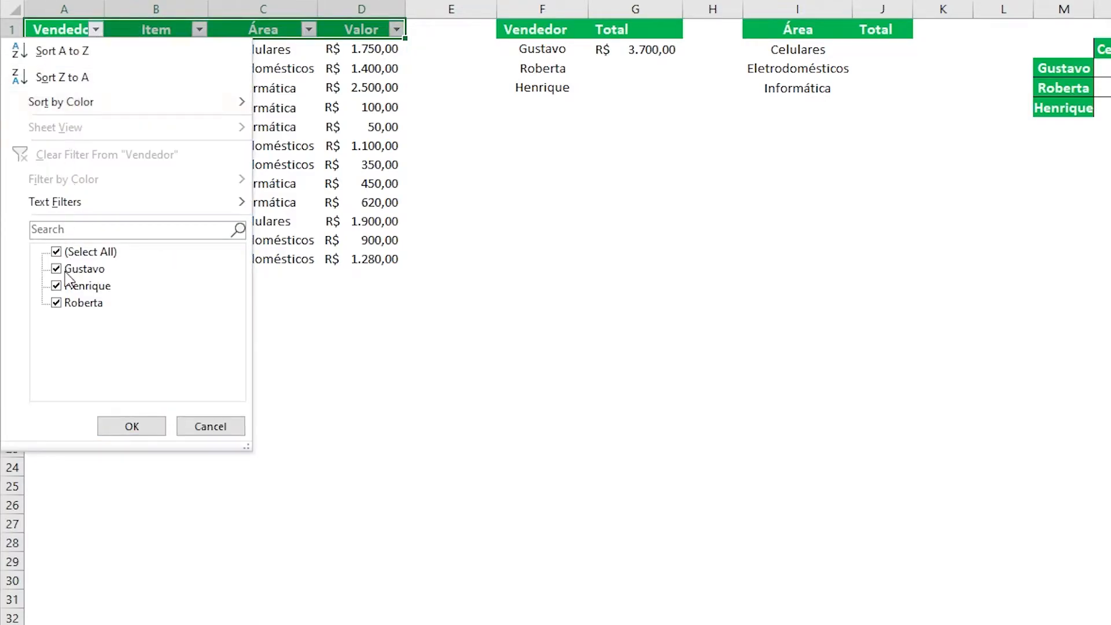
left_click(56, 252)
left_click(57, 268)
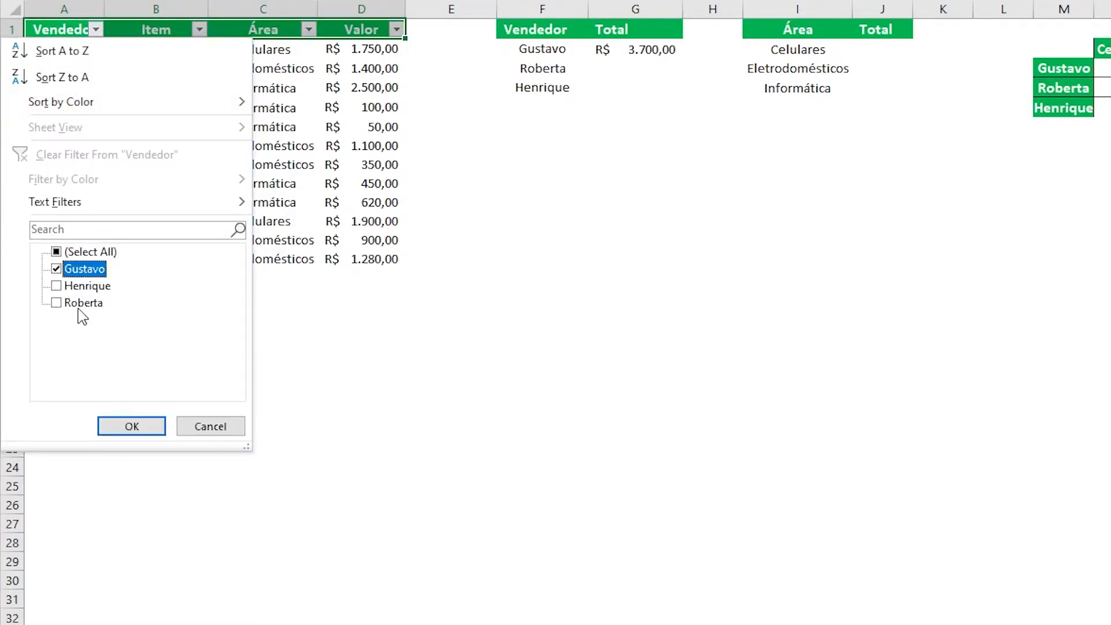
left_click(131, 427)
left_click_drag(373, 47, 368, 108)
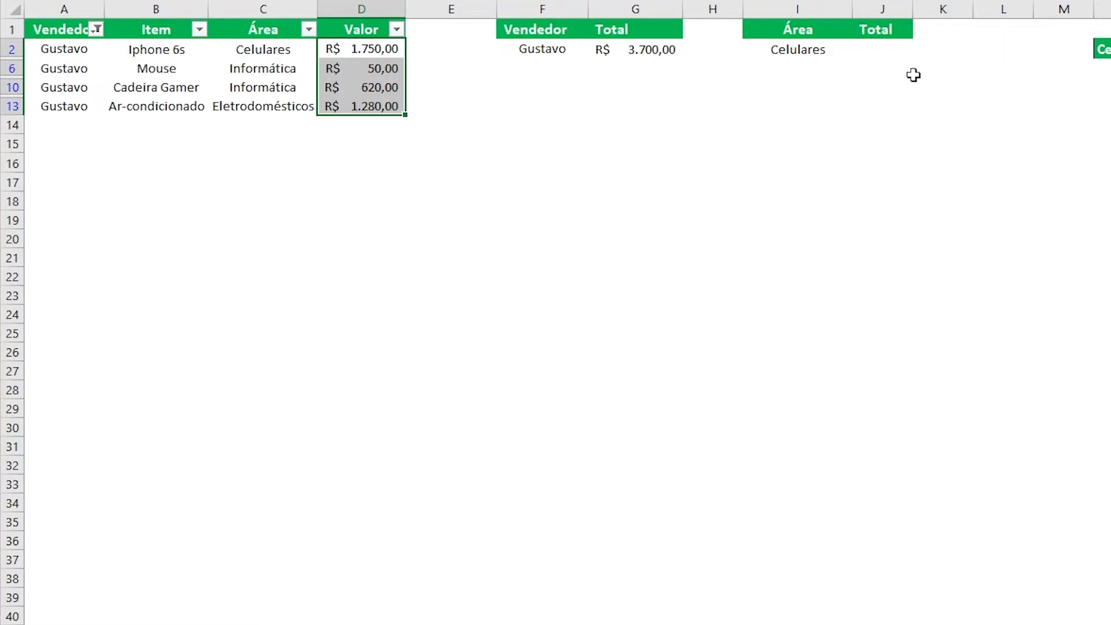
left_click(96, 29)
left_click(110, 156)
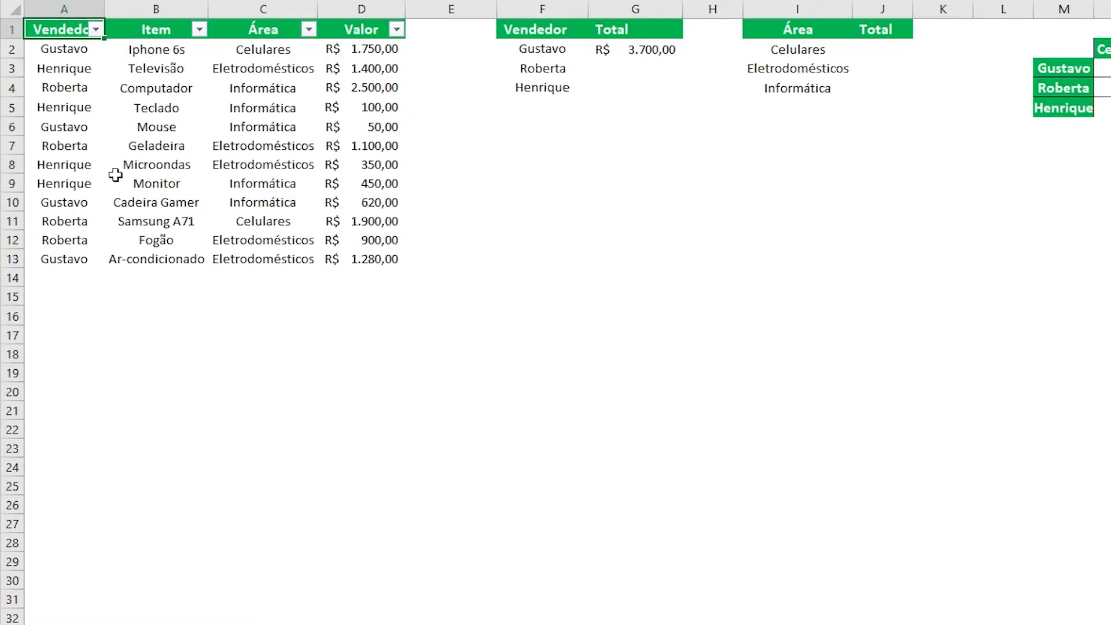
- Fill the SUMIF formula from G2 down to G4 and review each seller's total
left_click(616, 114)
left_click(671, 50)
left_click(670, 50)
left_click_drag(682, 59, 678, 92)
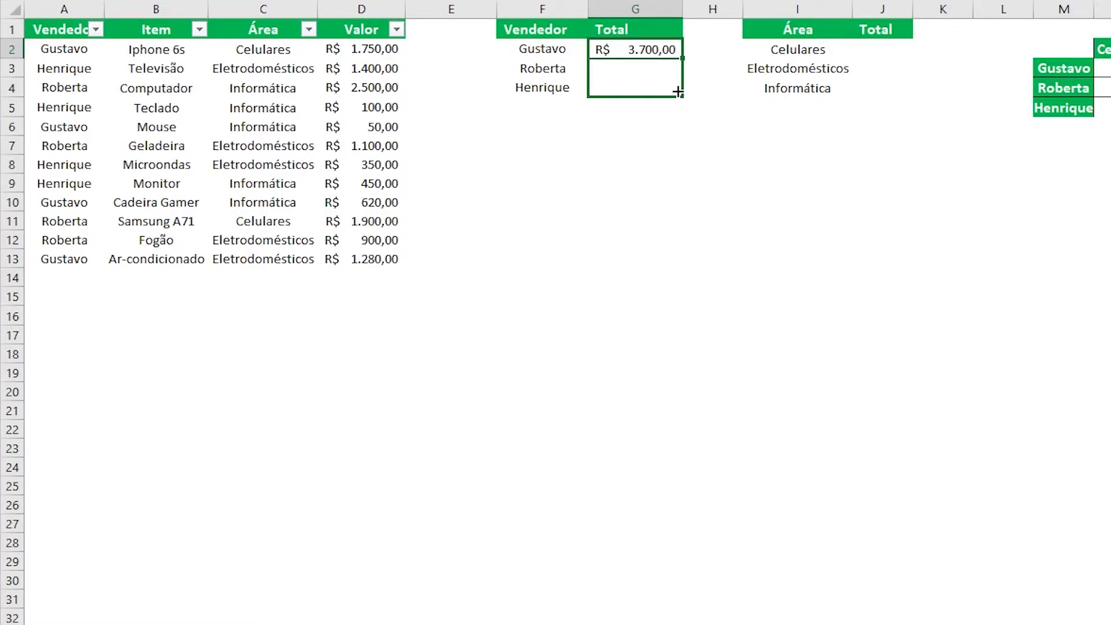
left_click_drag(676, 90, 672, 88)
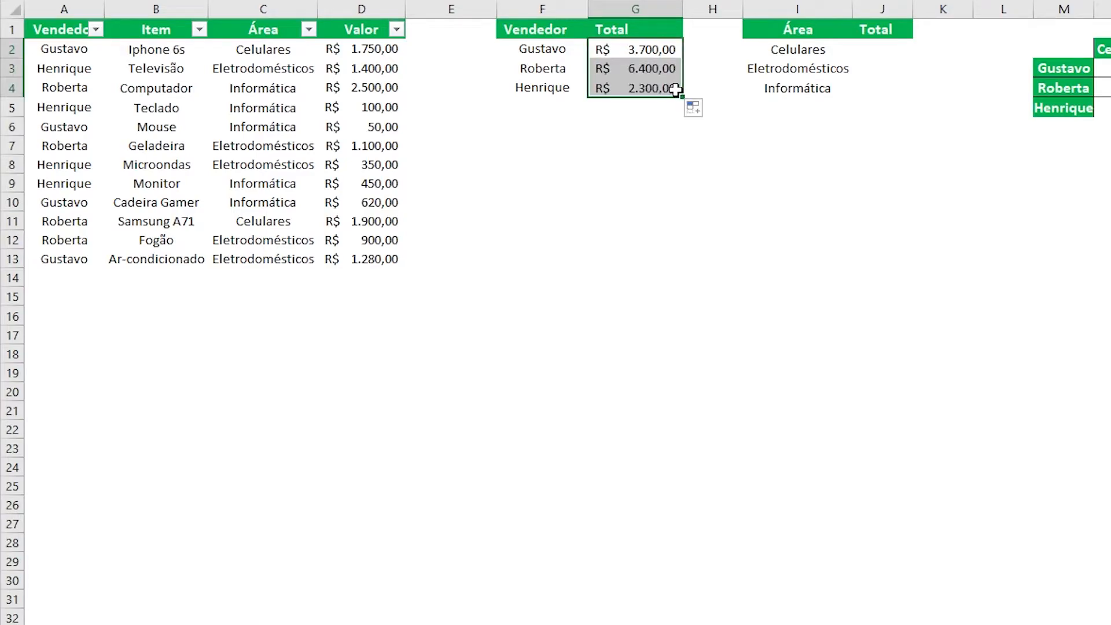
left_click(629, 109)
left_click_drag(563, 48, 612, 85)
left_click_drag(581, 68, 608, 95)
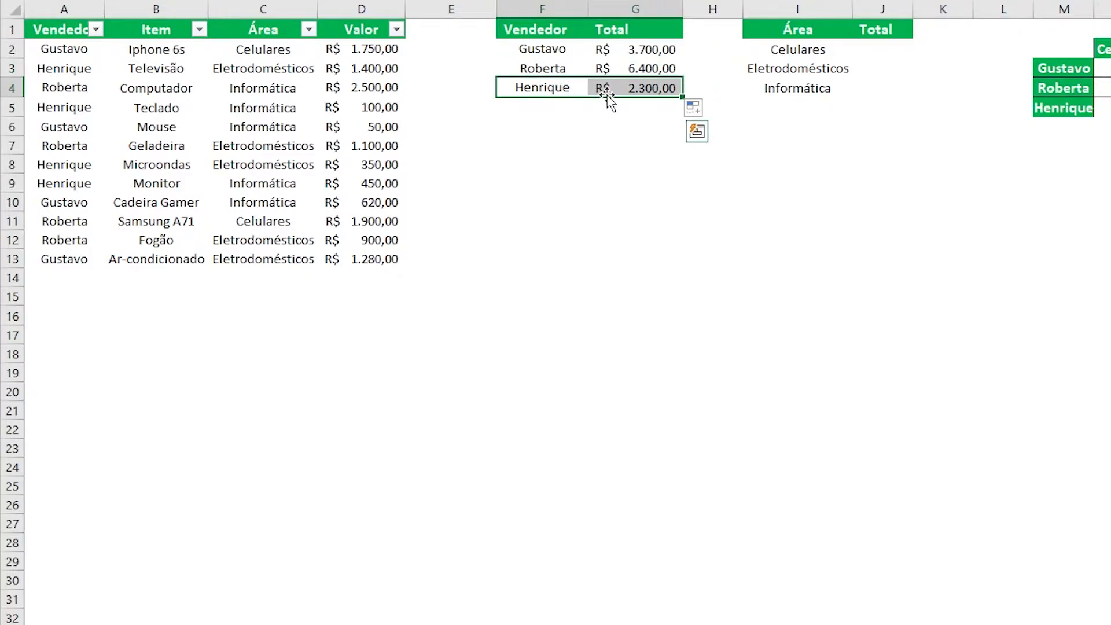
- Start a SUMIF formula in J2 with the Área cells $C$2:$C$13 as the absolute criteria range
left_click(901, 52)
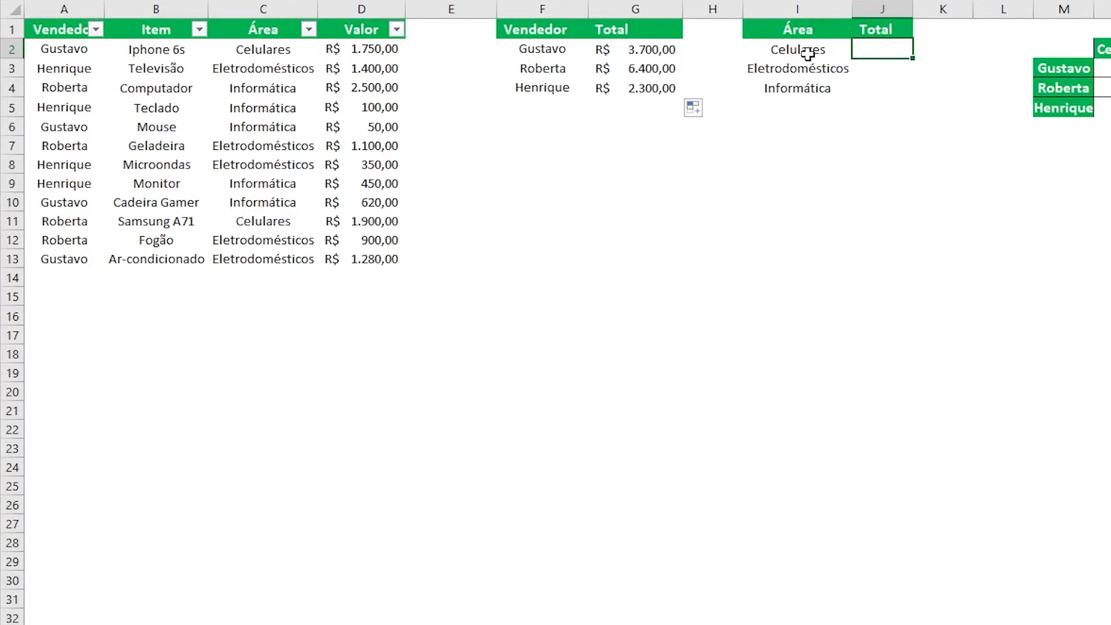
type("=sumifs")
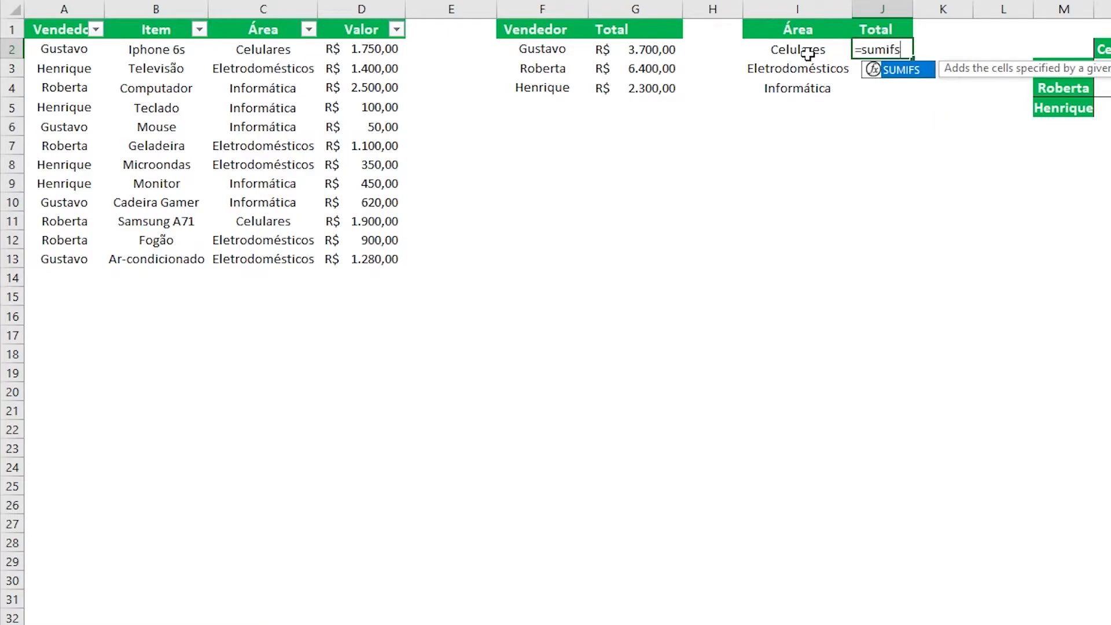
key("BackSpace")
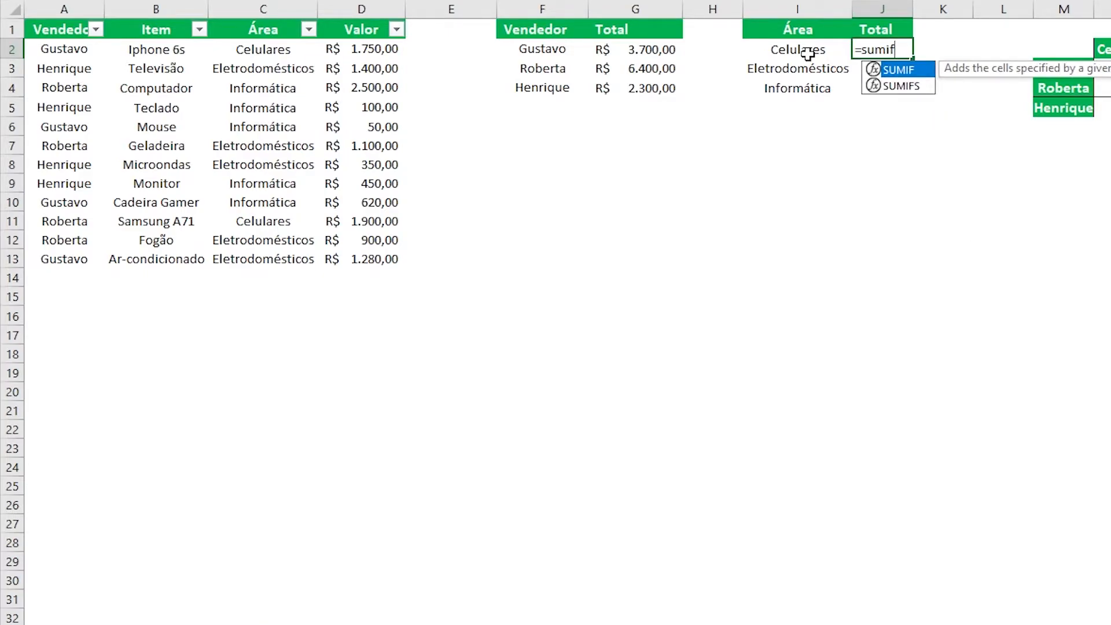
type("(")
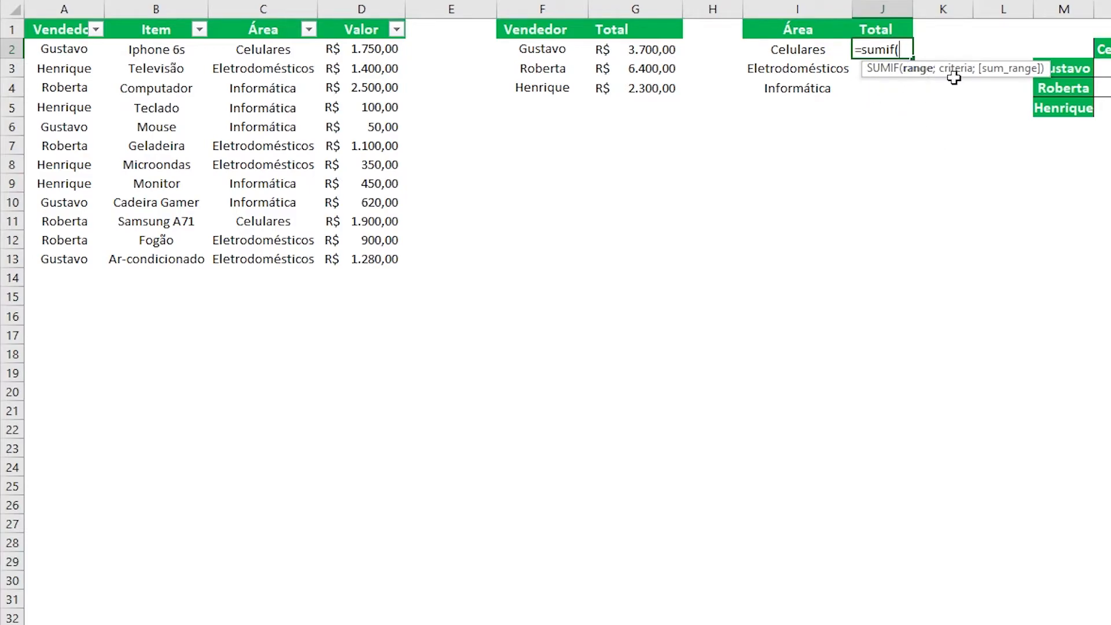
left_click_drag(244, 50, 260, 269)
key("F4")
type(";")
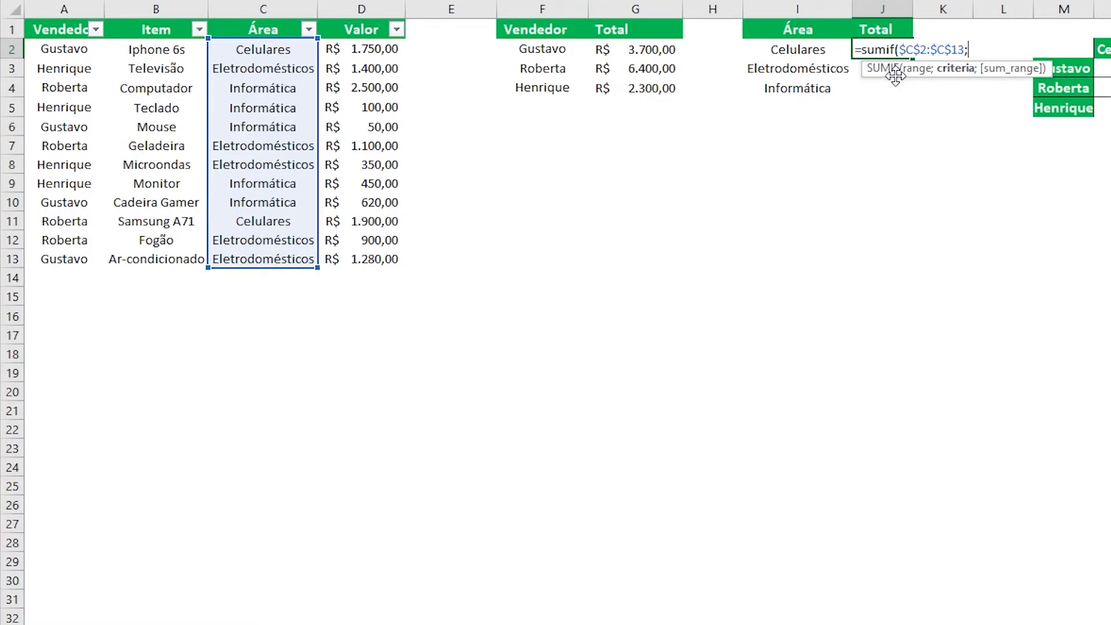
- Complete the J2 SUMIF formula with I2 as the criterion and $D$2:$D$13 as the absolute sum range
left_click(817, 51)
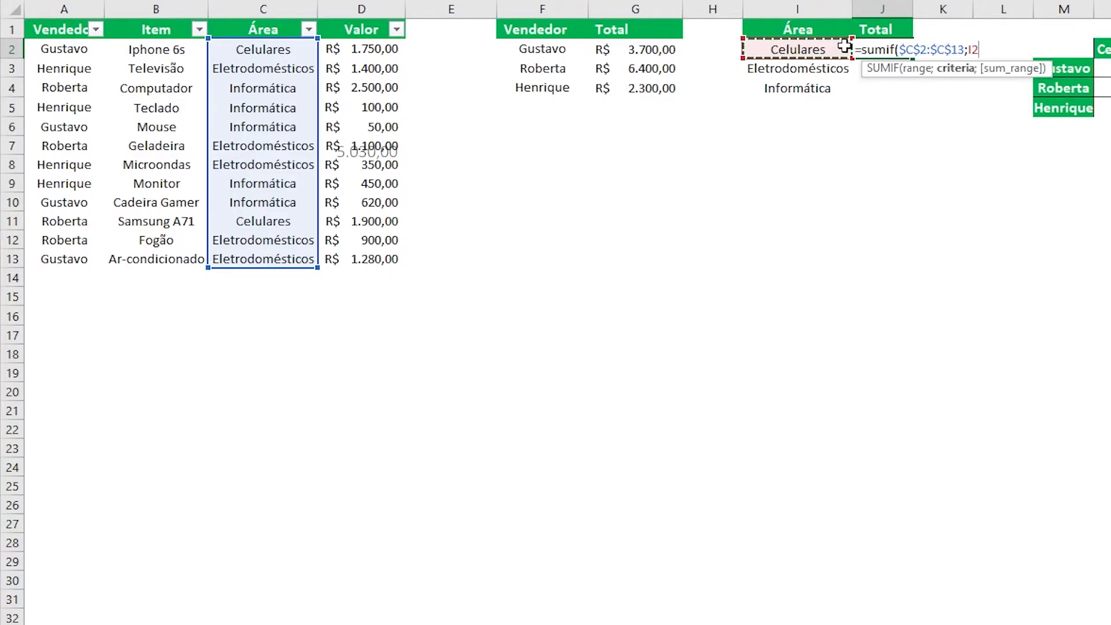
type(";")
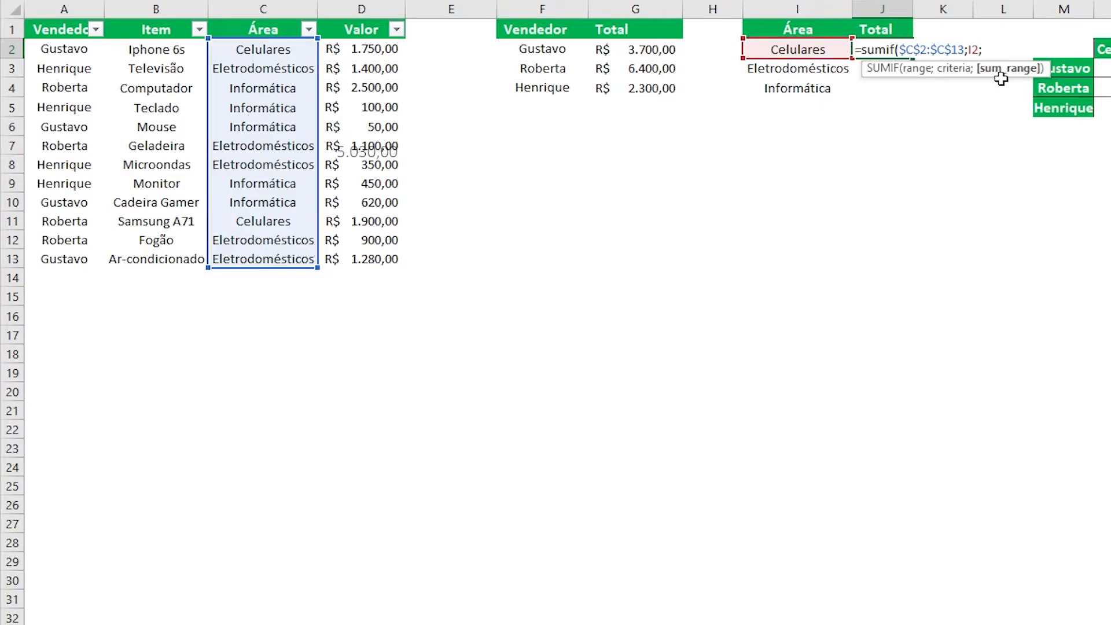
left_click_drag(382, 49, 379, 264)
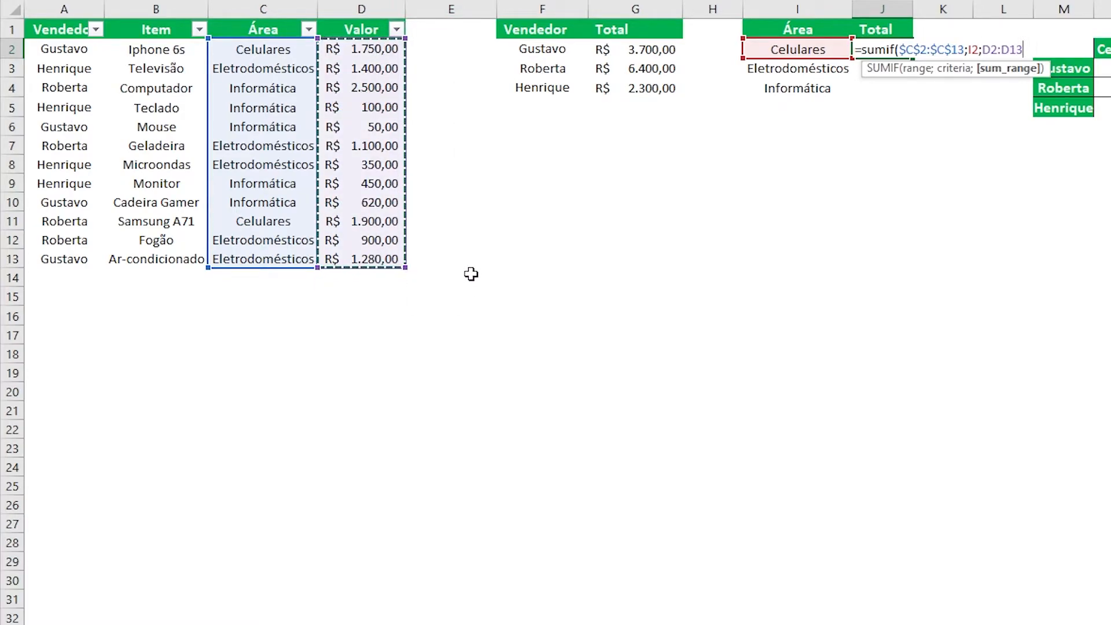
key("F4")
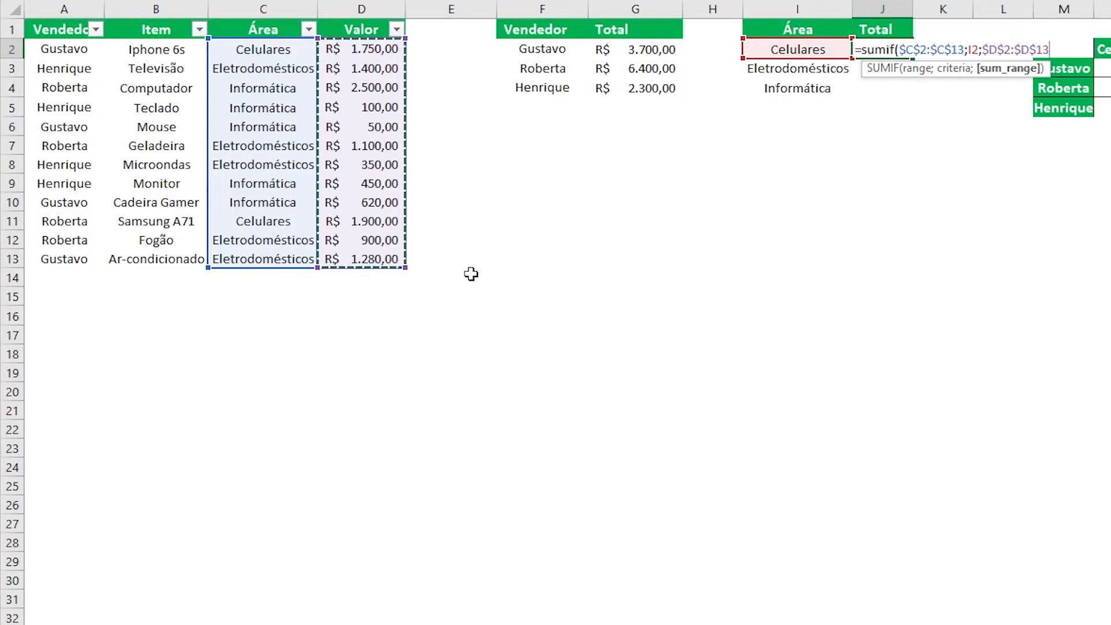
type(")")
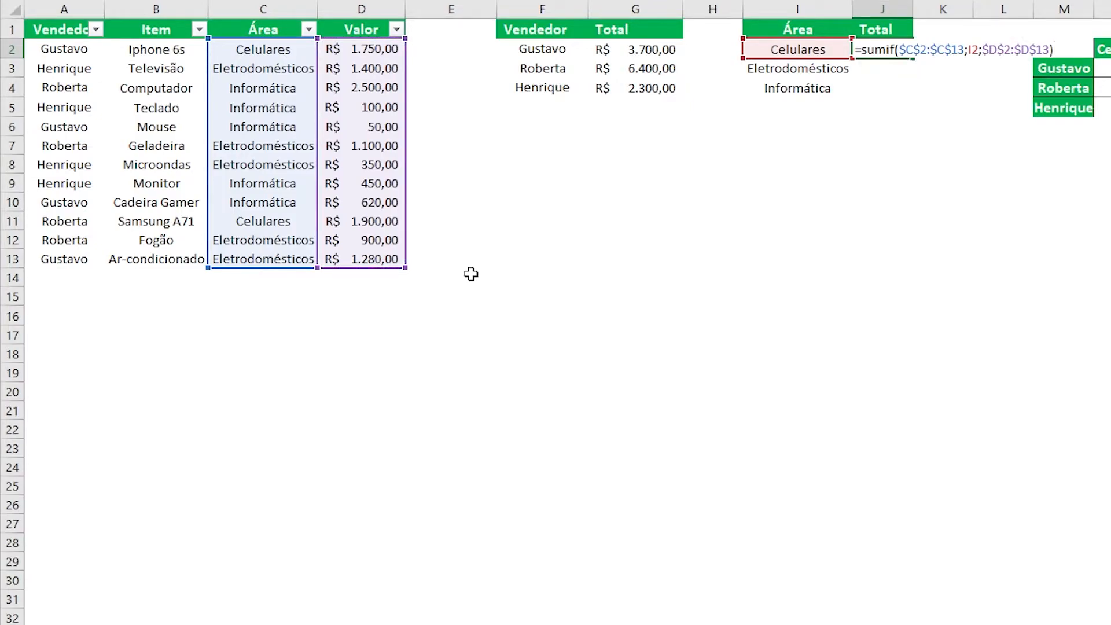
key("Return")
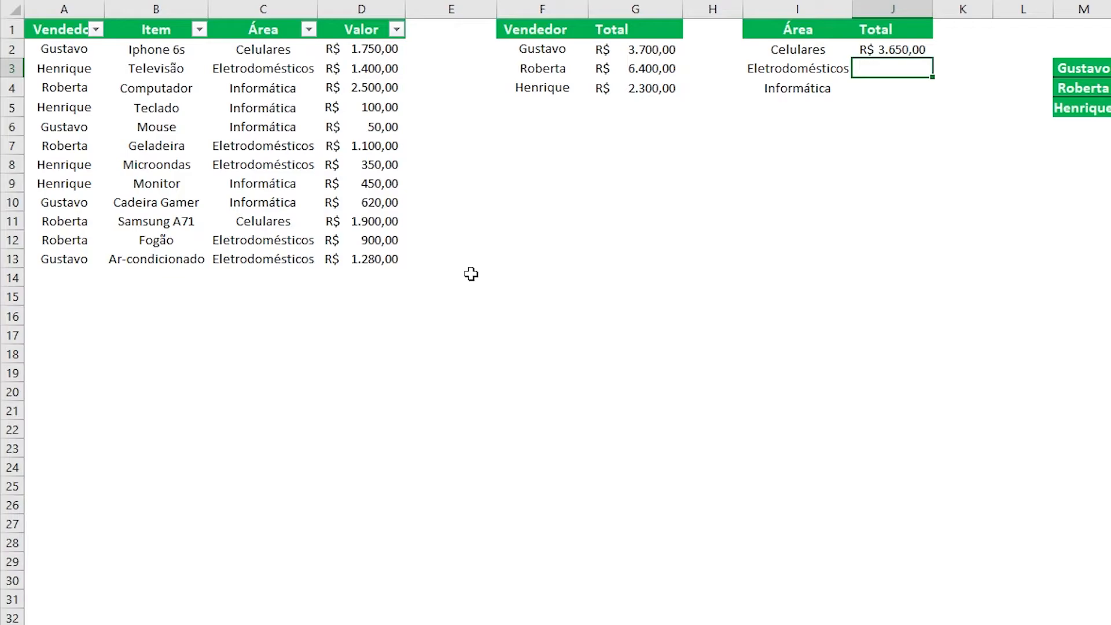
- Fill the SUMIF formula from J2 down to J4 for the remaining areas
left_click(899, 47)
left_click_drag(932, 60, 929, 97)
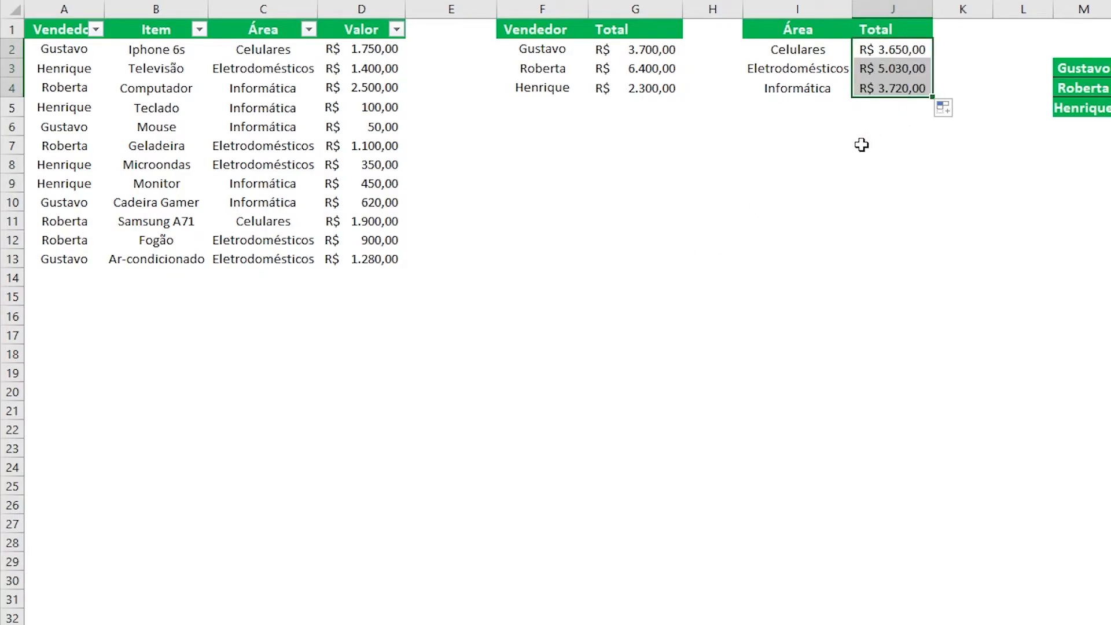
left_click(872, 126)
- Check the J3 total by temporarily filtering Área to Eletrodomésticos and selecting the visible Valor cells, then review the area summary I2:J4
left_click(902, 73)
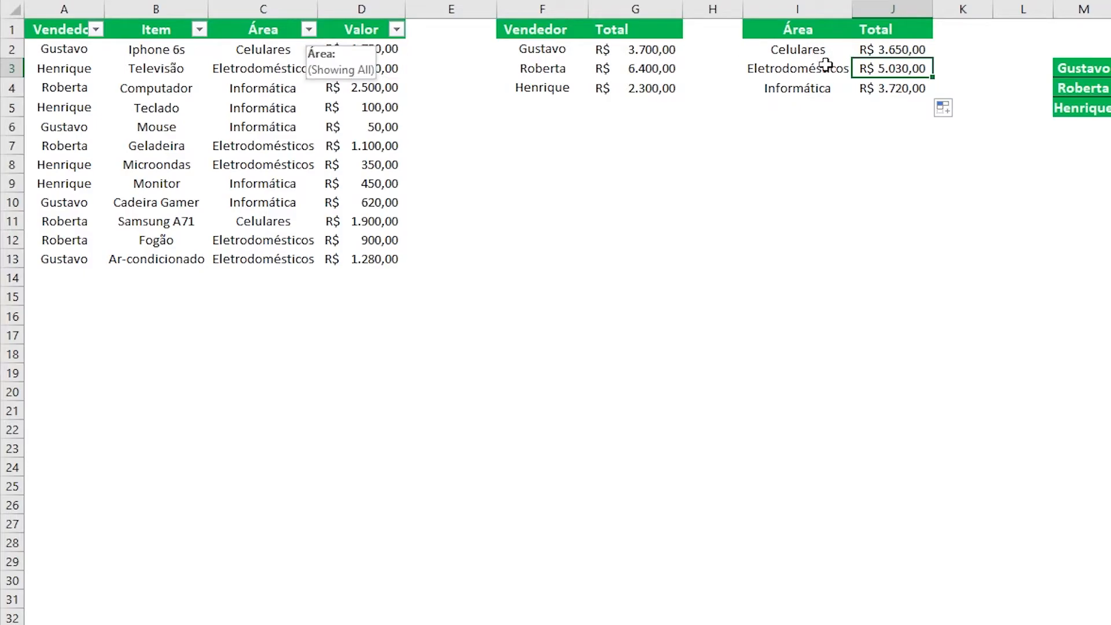
left_click(309, 29)
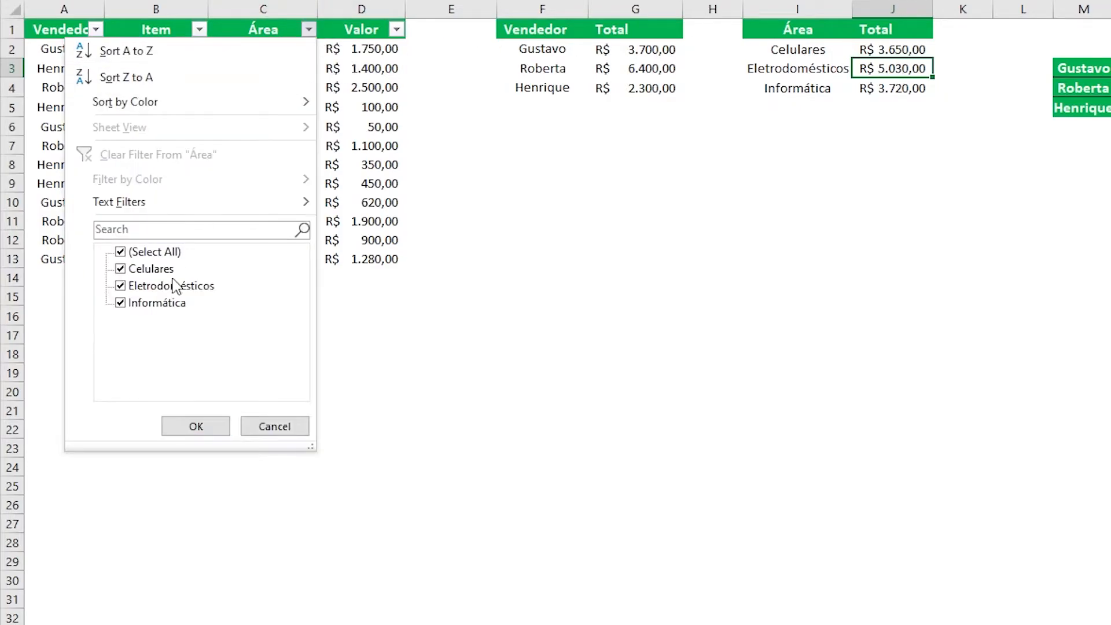
left_click(137, 269)
left_click(124, 302)
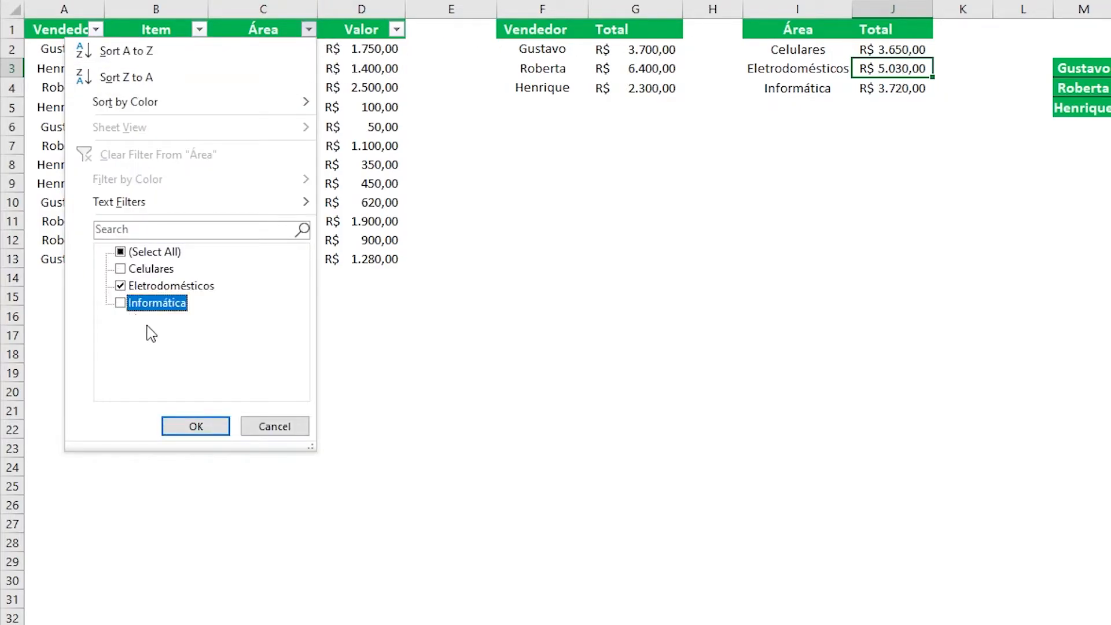
left_click(181, 431)
left_click_drag(366, 51, 375, 120)
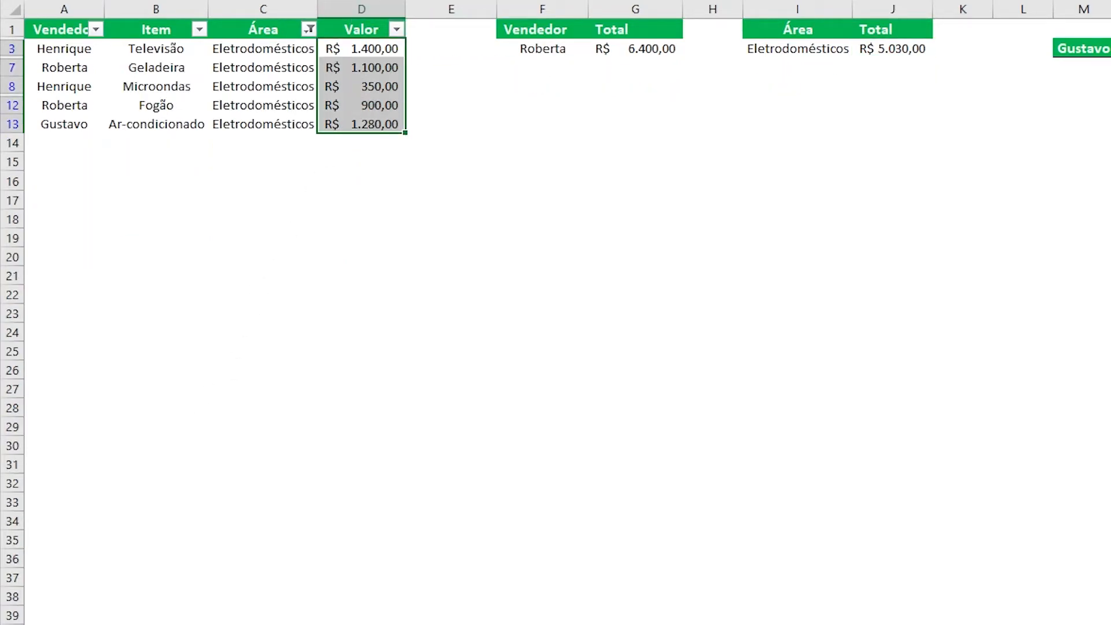
left_click(309, 29)
left_click(162, 161)
left_click(759, 64)
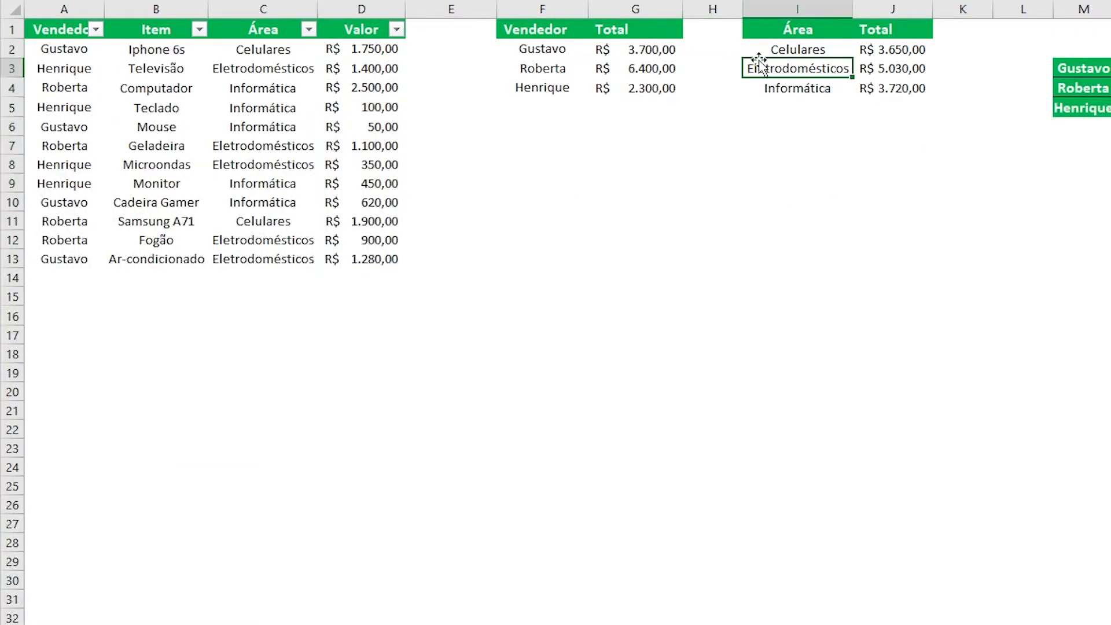
left_click(787, 49)
left_click_drag(902, 88, 799, 51)
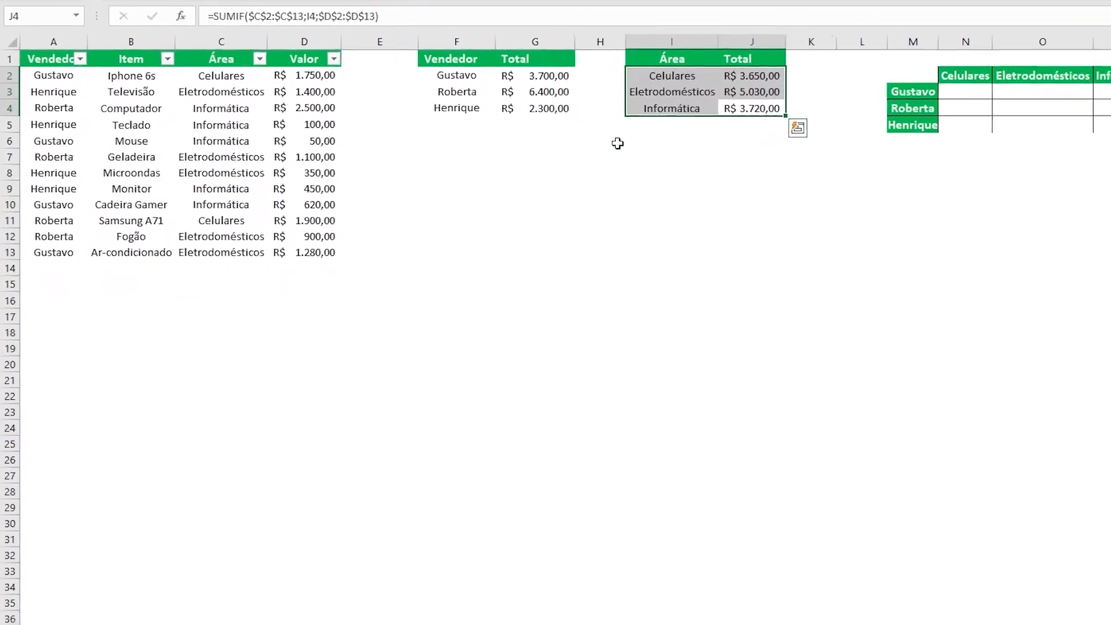
- Examine the seller-by-area grid M2:P5, matching the seller row labels with the area column headers
left_click(952, 92)
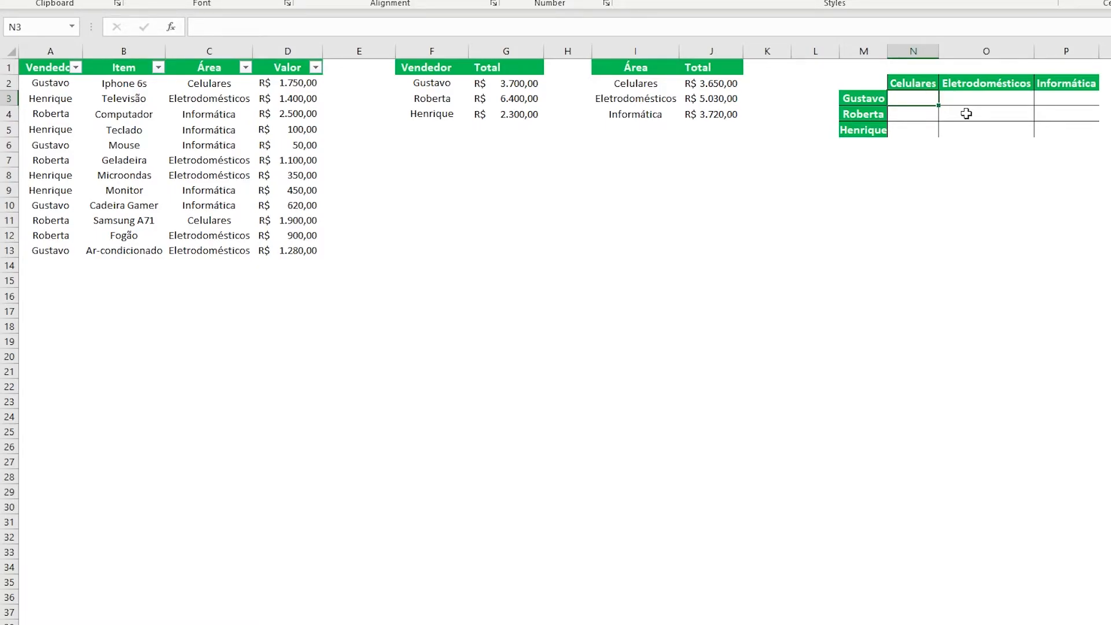
left_click(910, 87)
left_click(906, 100)
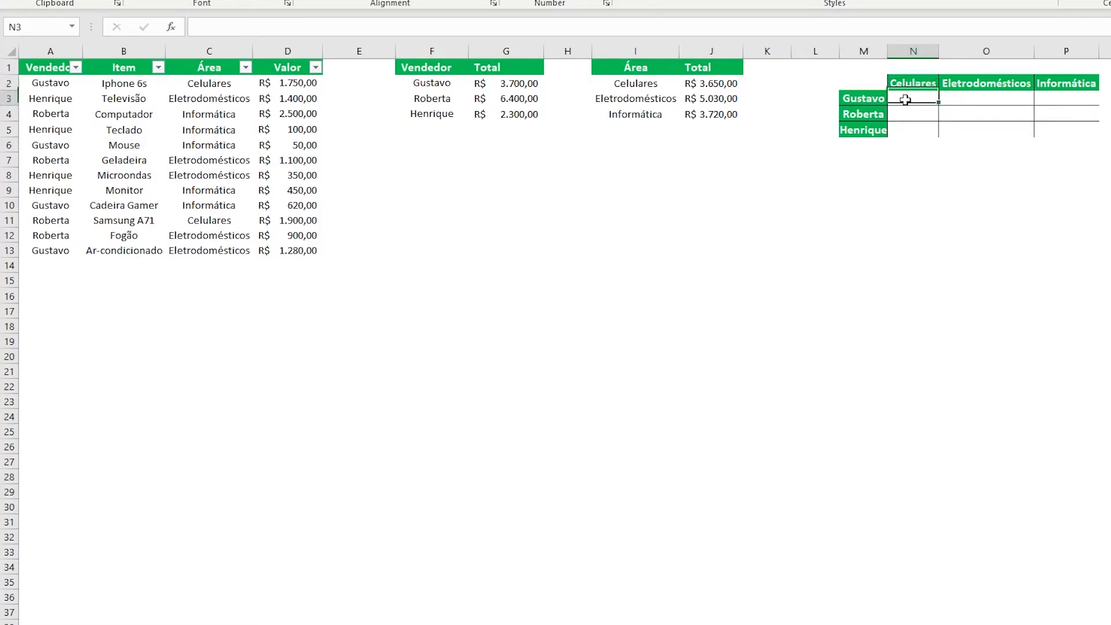
left_click(874, 99)
left_click(908, 100)
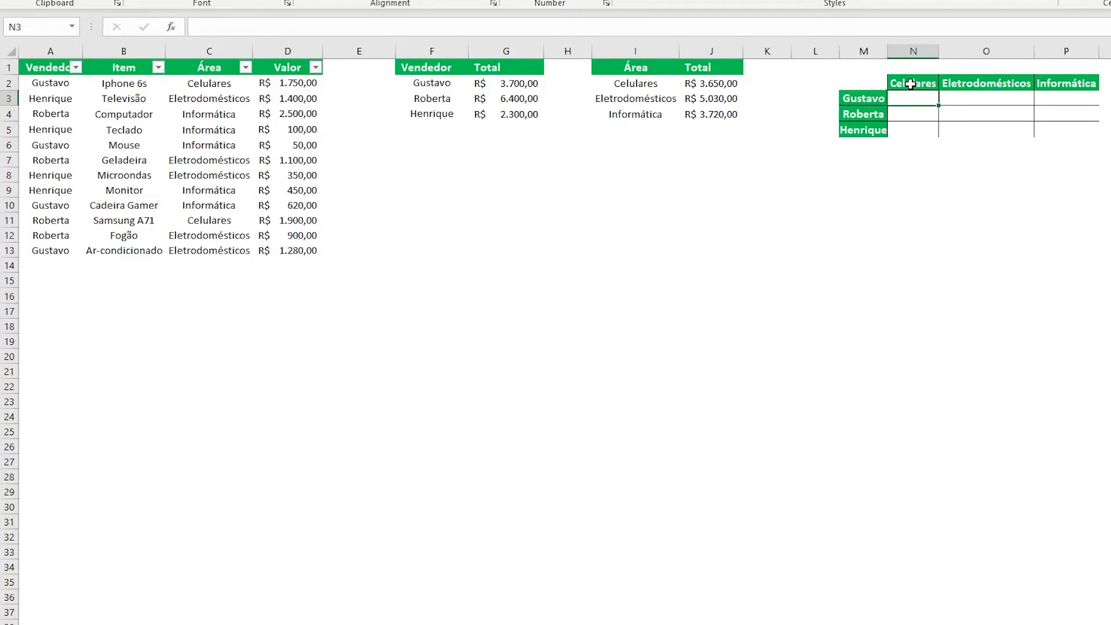
left_click(911, 84)
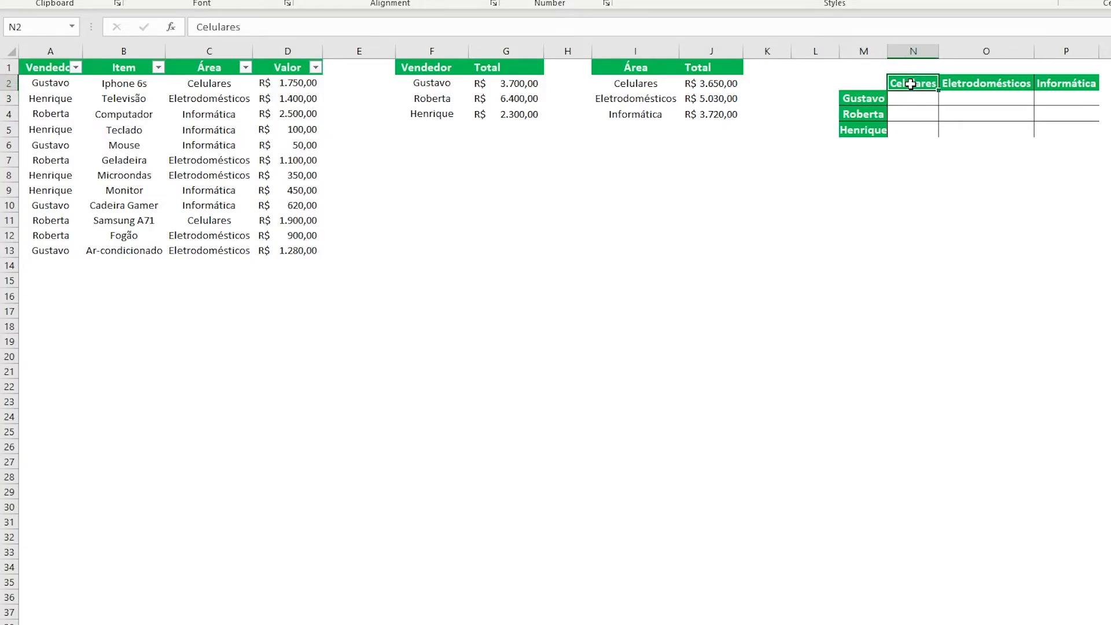
left_click(985, 98)
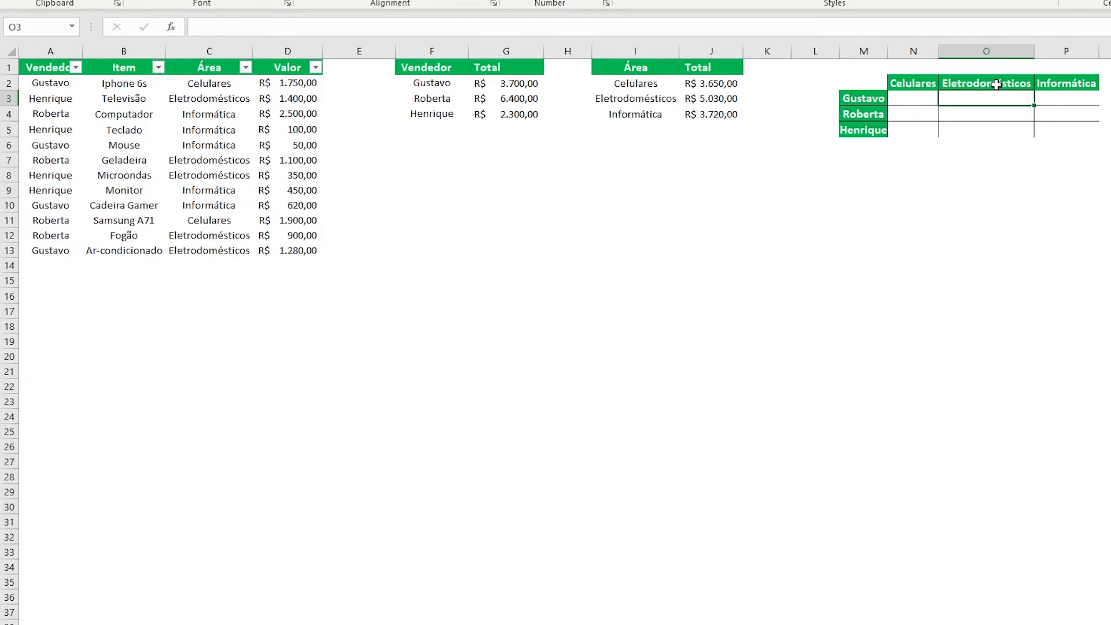
left_click(866, 97)
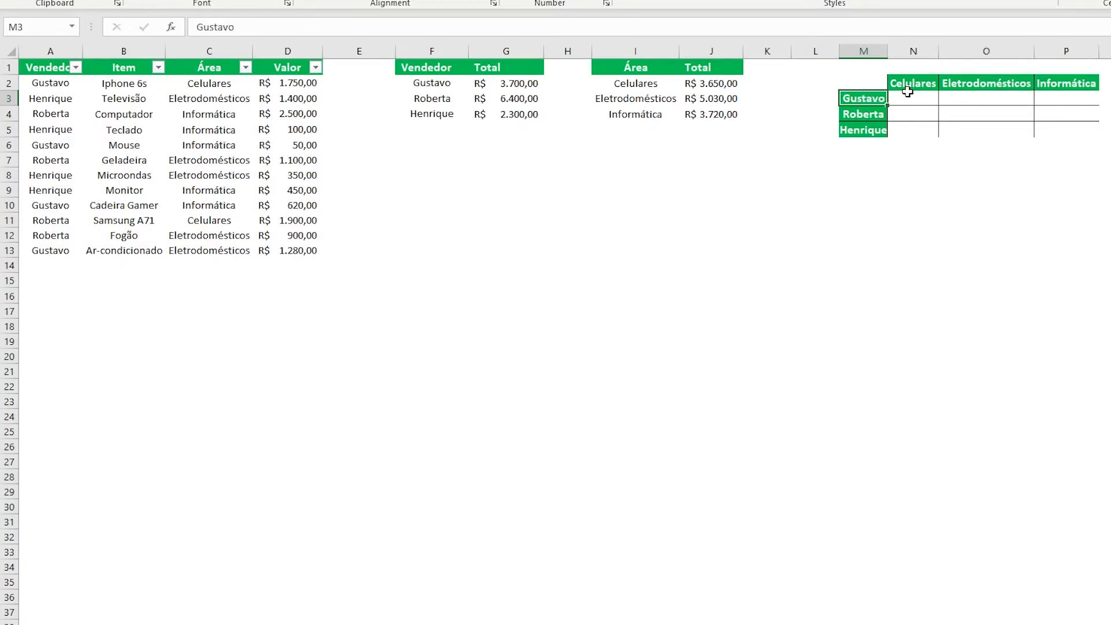
left_click(910, 85)
left_click(883, 98)
left_click(992, 83)
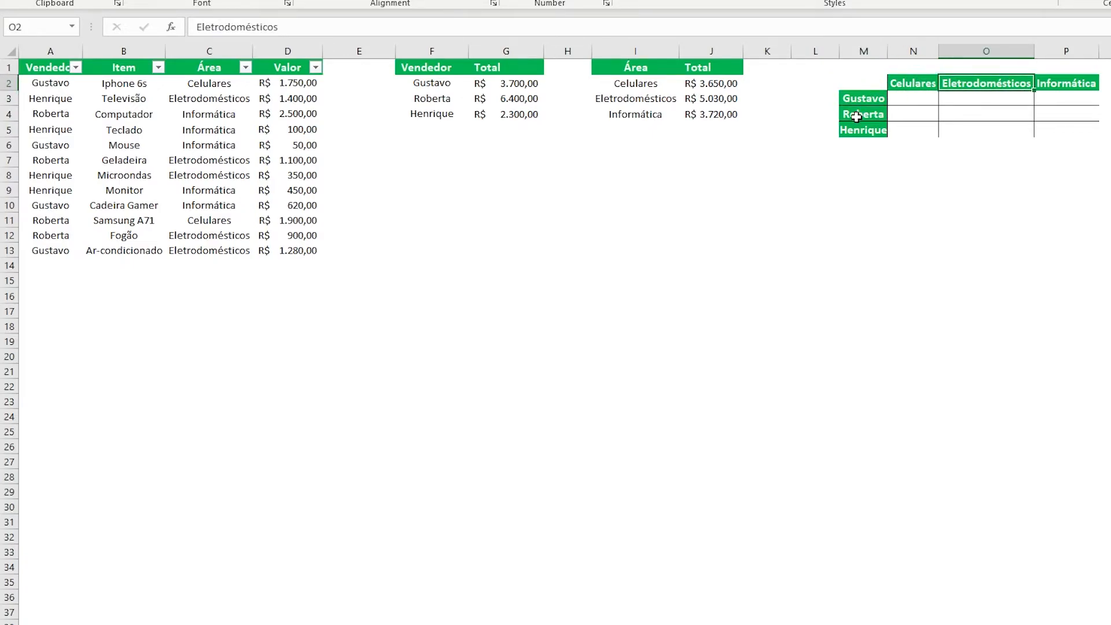
- Start a SUMIFS formula in N3 with the Valor cells $D$2:$D$13 as the absolute sum range
left_click(923, 101)
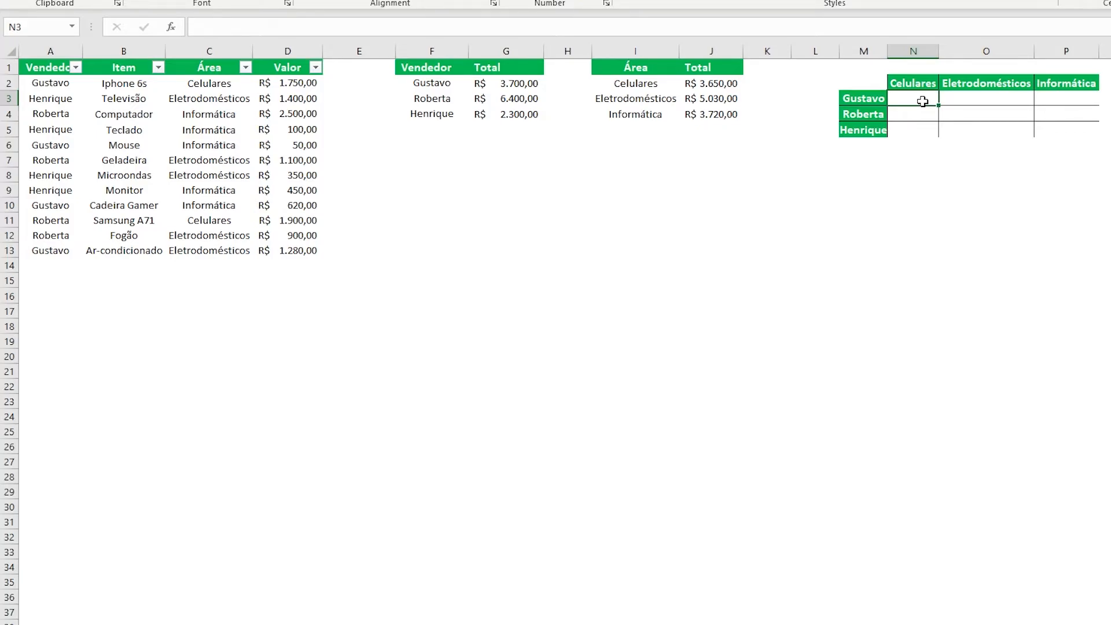
type("=sumif")
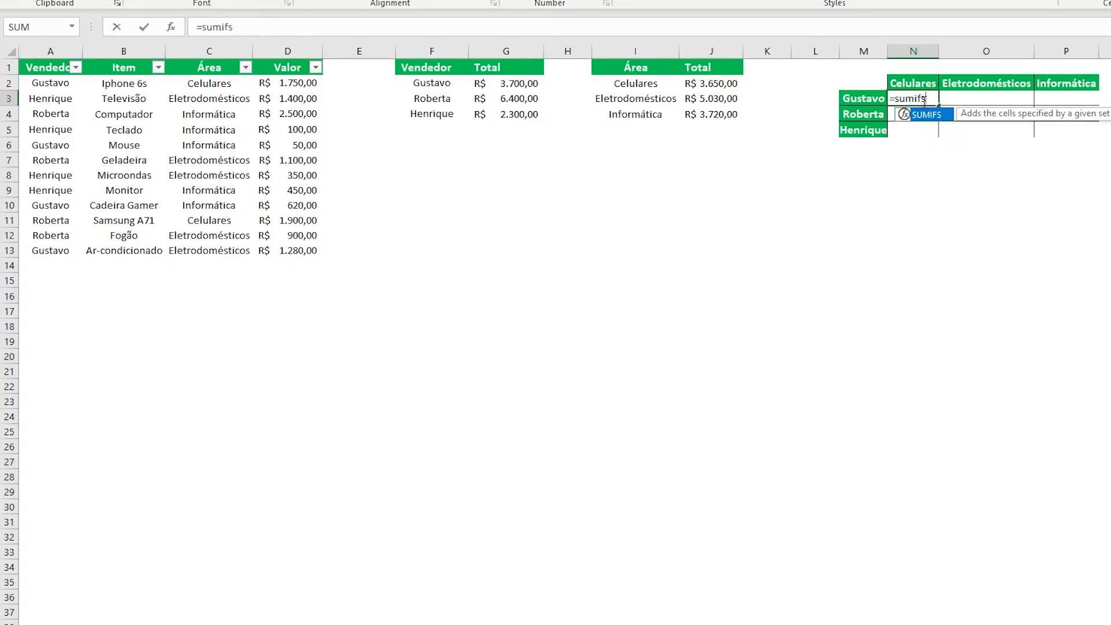
type("s")
key("Tab")
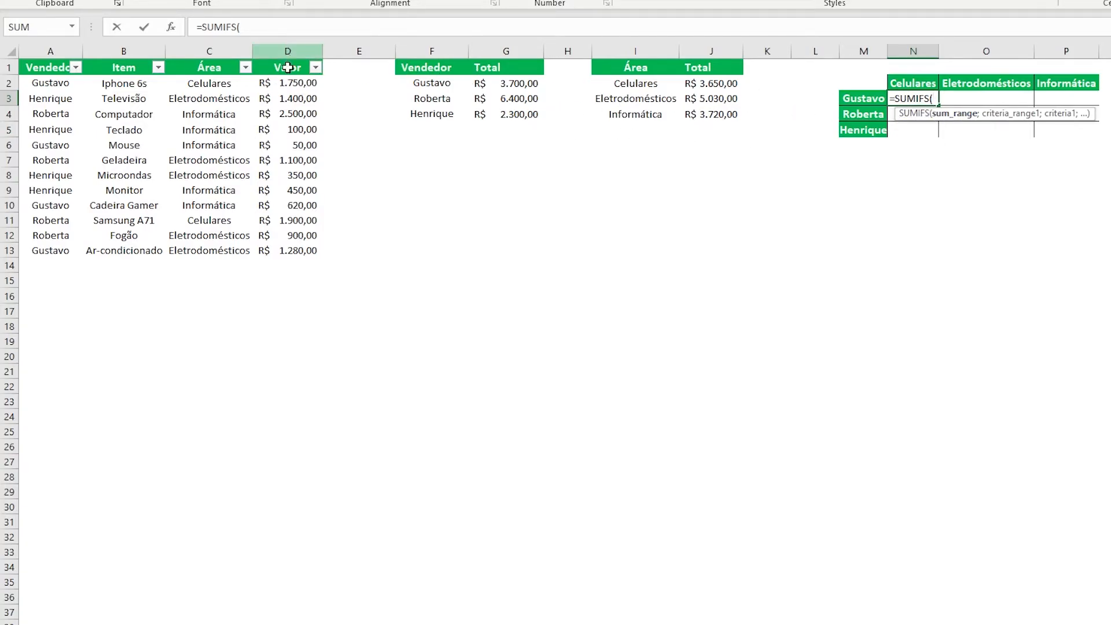
left_click_drag(288, 80, 299, 251)
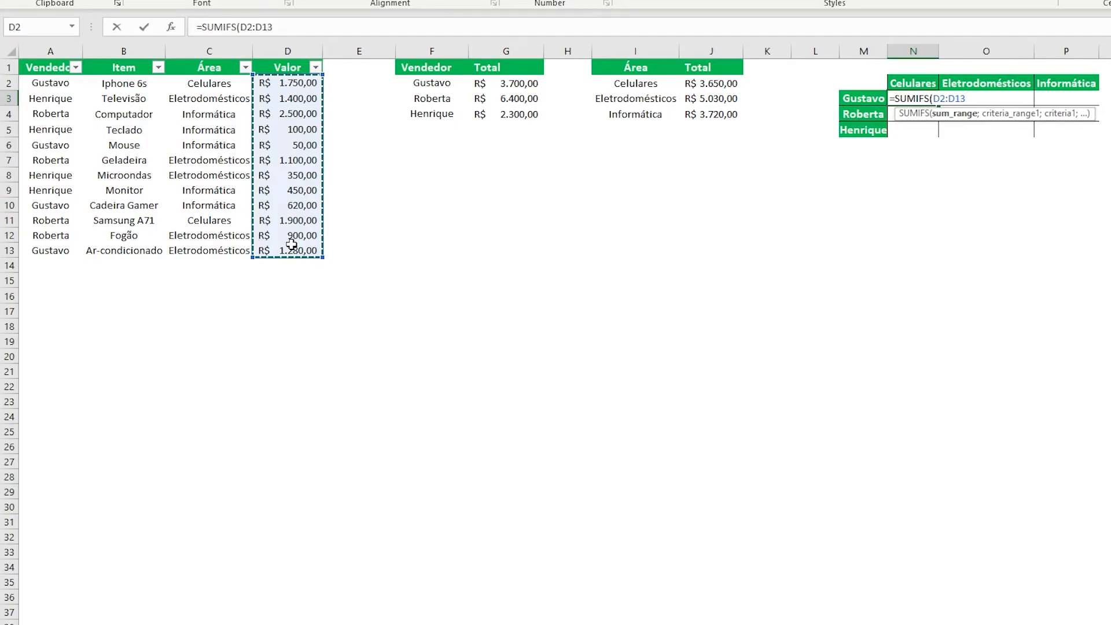
key("F4")
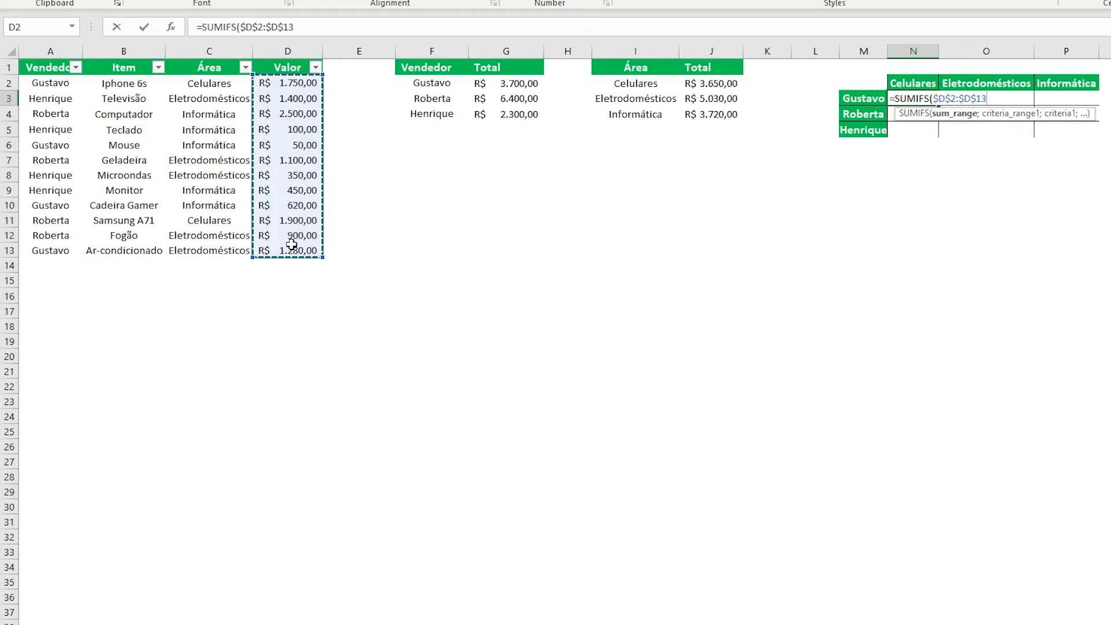
type(";")
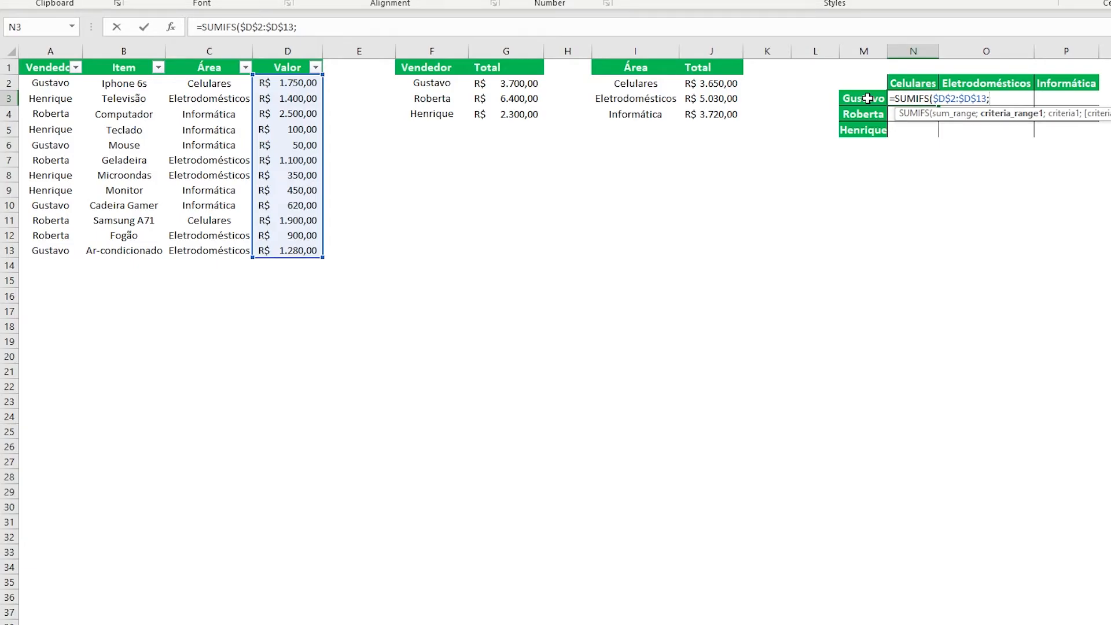
- Add the first criteria pair to the N3 SUMIFS: Vendedor range $A$2:$A$13 matched to the seller label $M3, locking only its column
left_click_drag(52, 77, 49, 252)
key("F4")
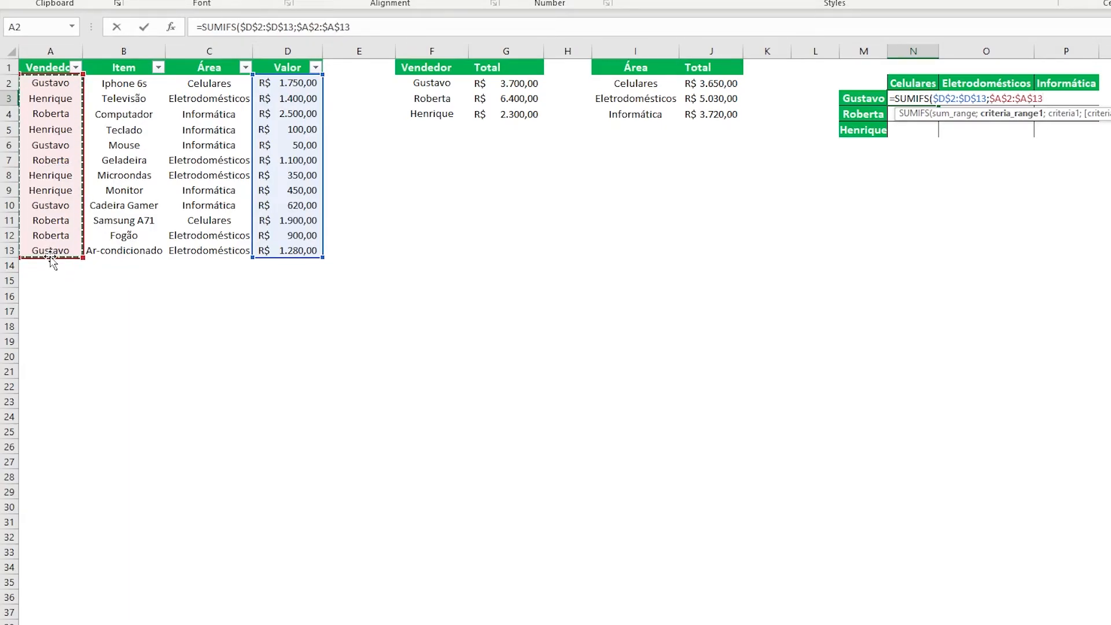
type(";")
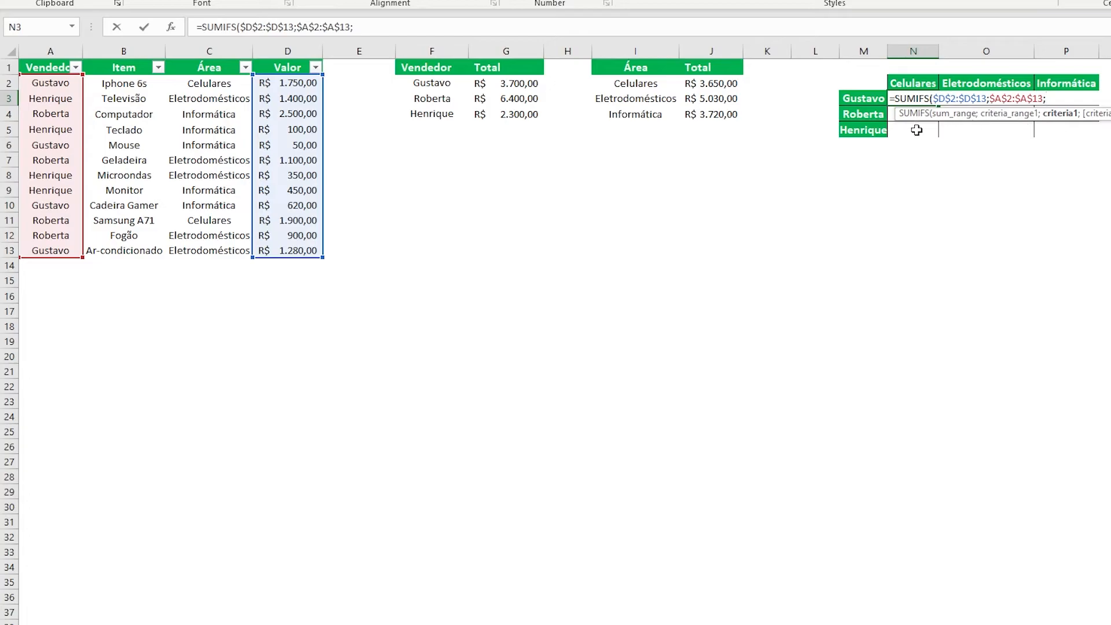
left_click(870, 100)
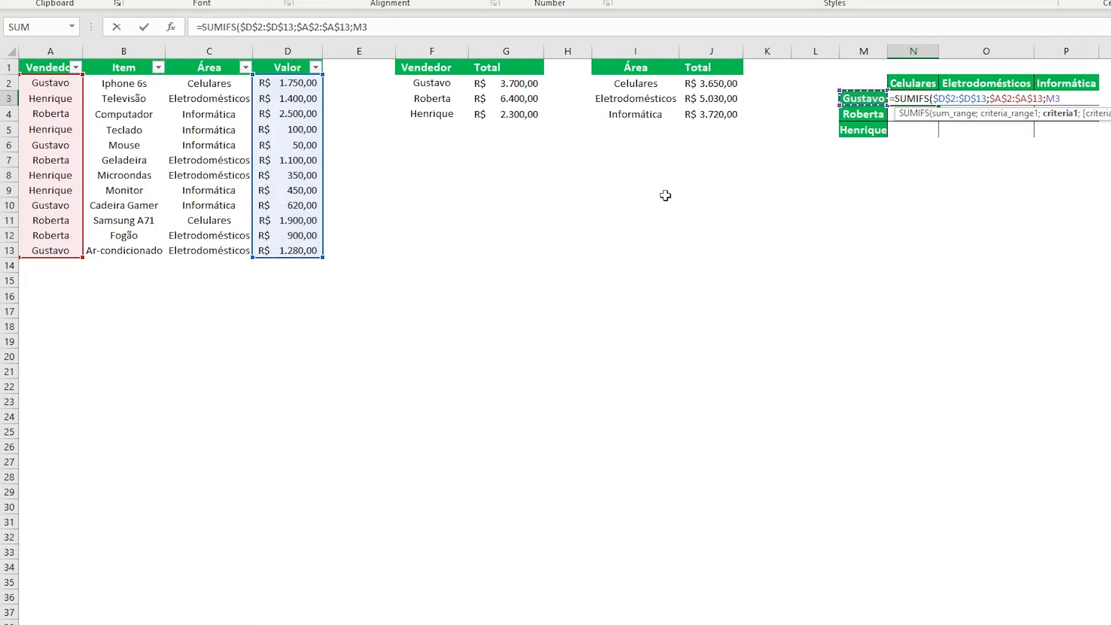
key("F4")
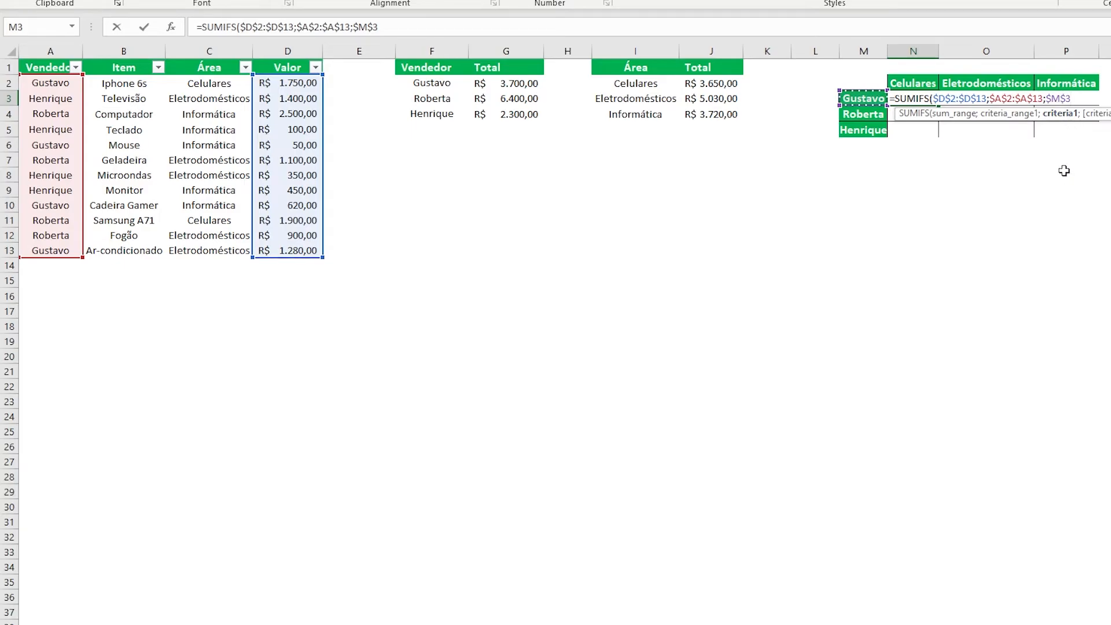
key("F4")
key("F4")
type(";")
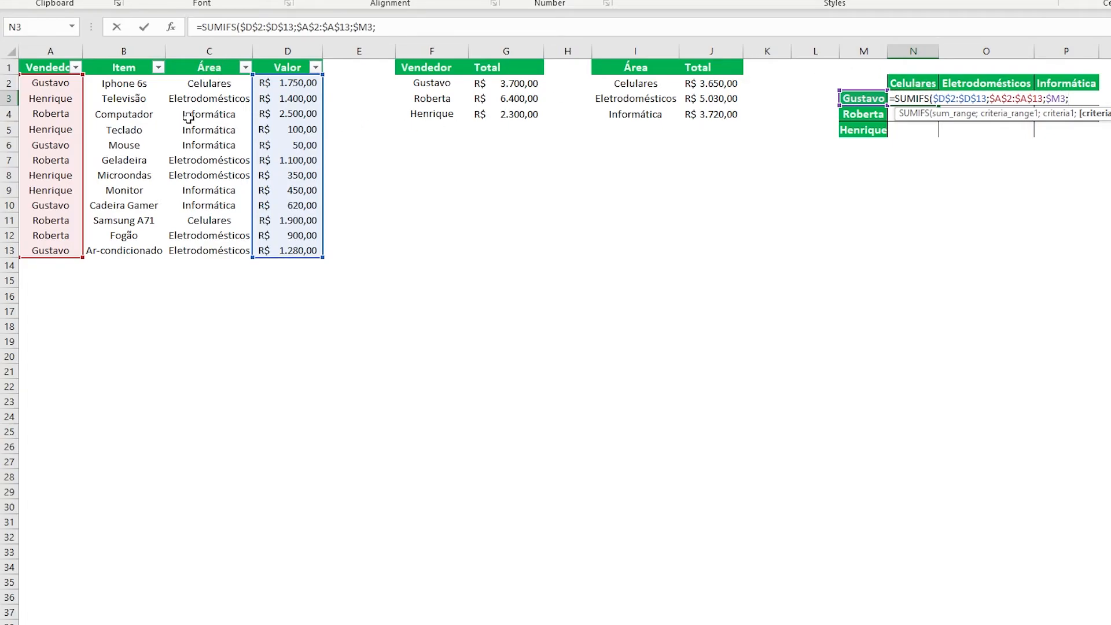
- Add Área range $C$2:$C$13 with the area header N$2, locking only its row, as the second criteria pair and complete the N3 formula
left_click_drag(228, 84, 213, 249)
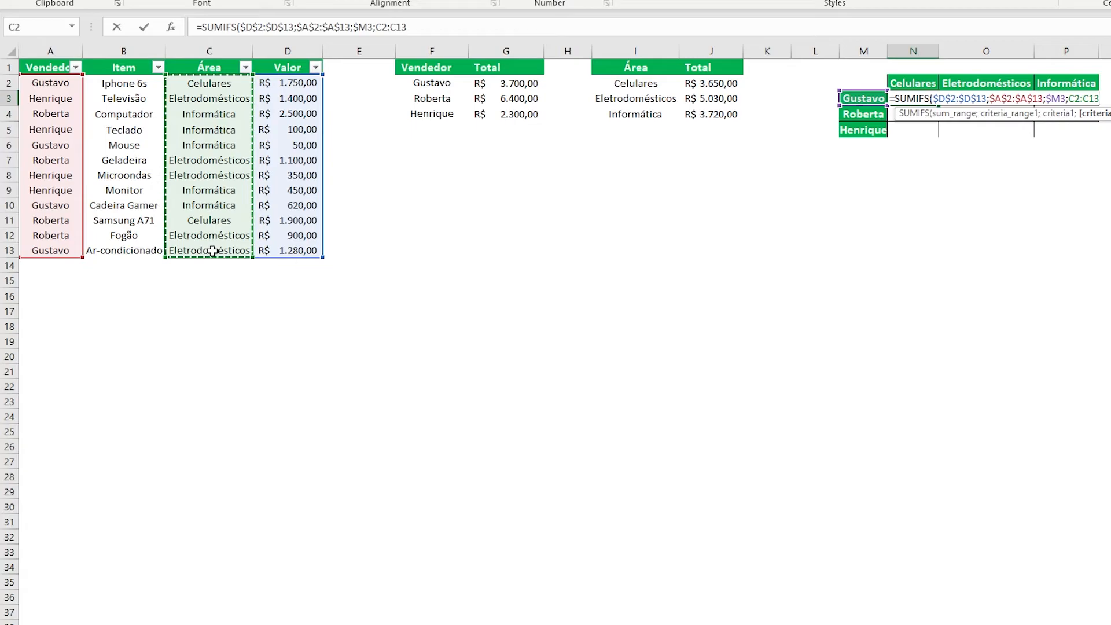
key("F4")
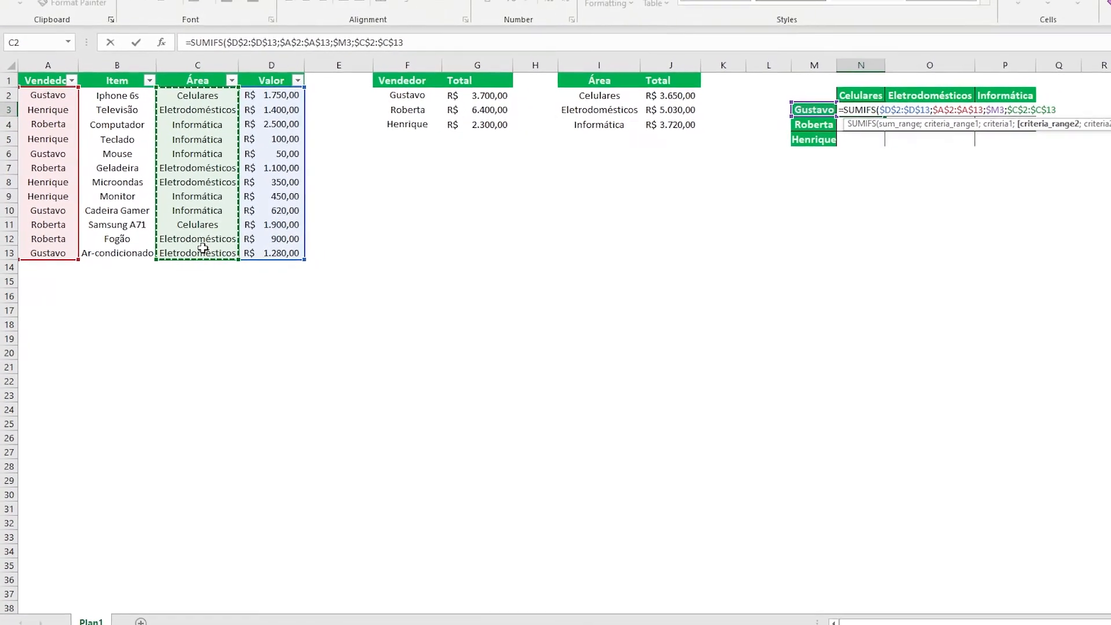
type(";")
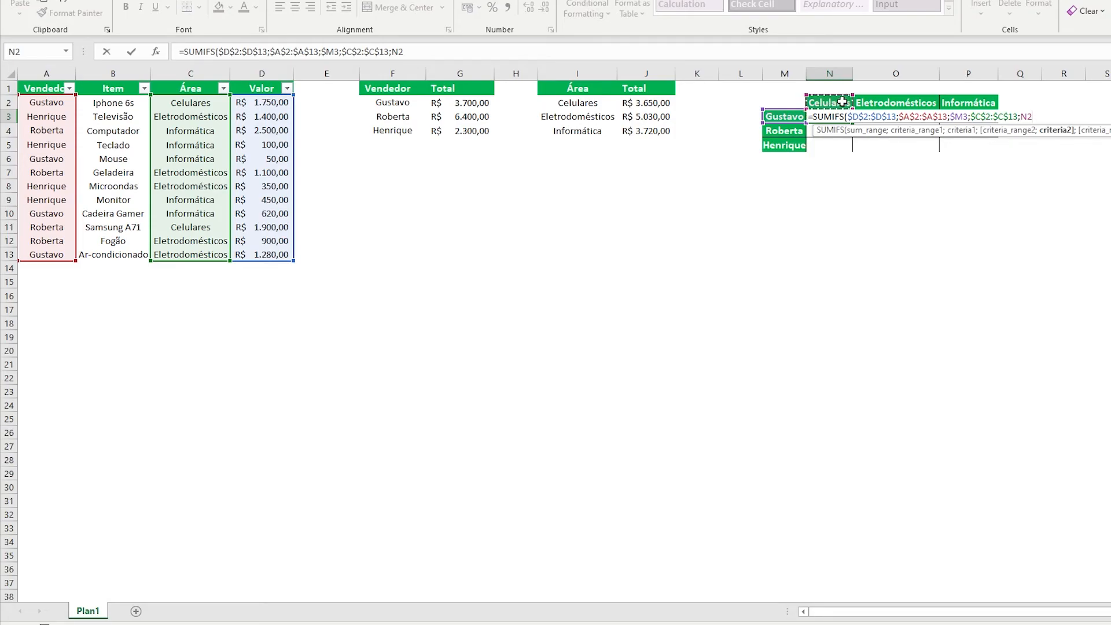
key("F5")
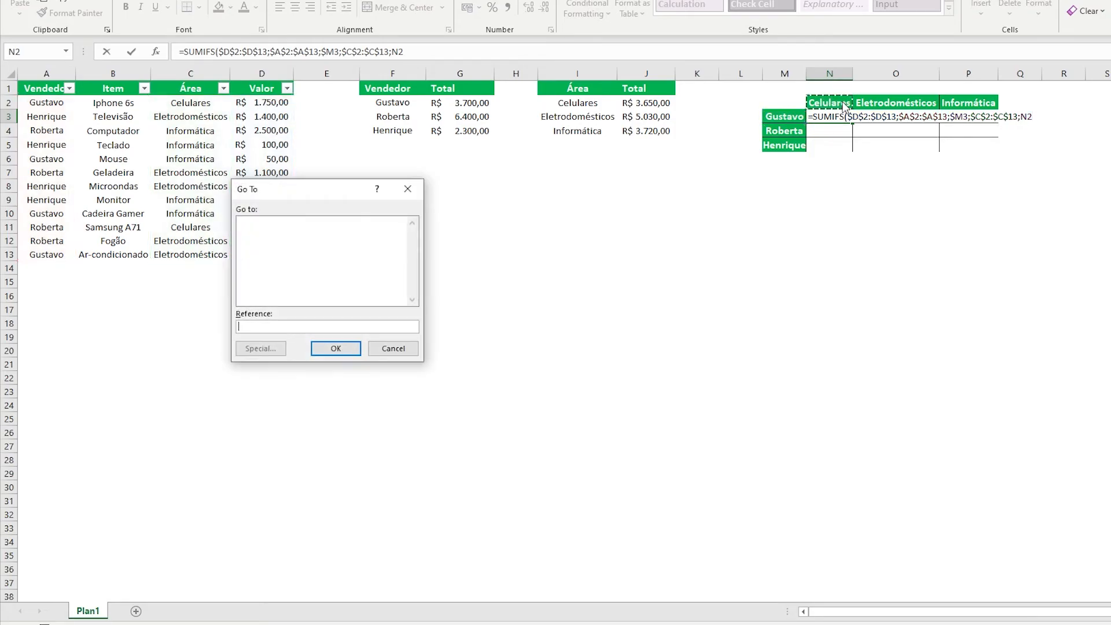
left_click(393, 348)
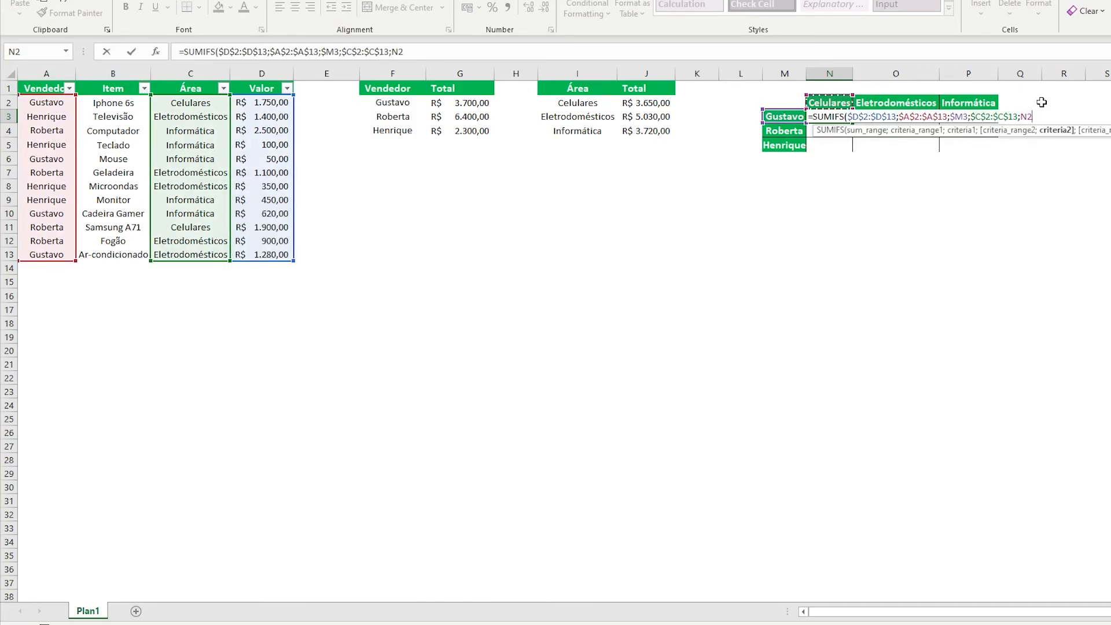
key("F4")
key("F4")
type(")")
key("Return")
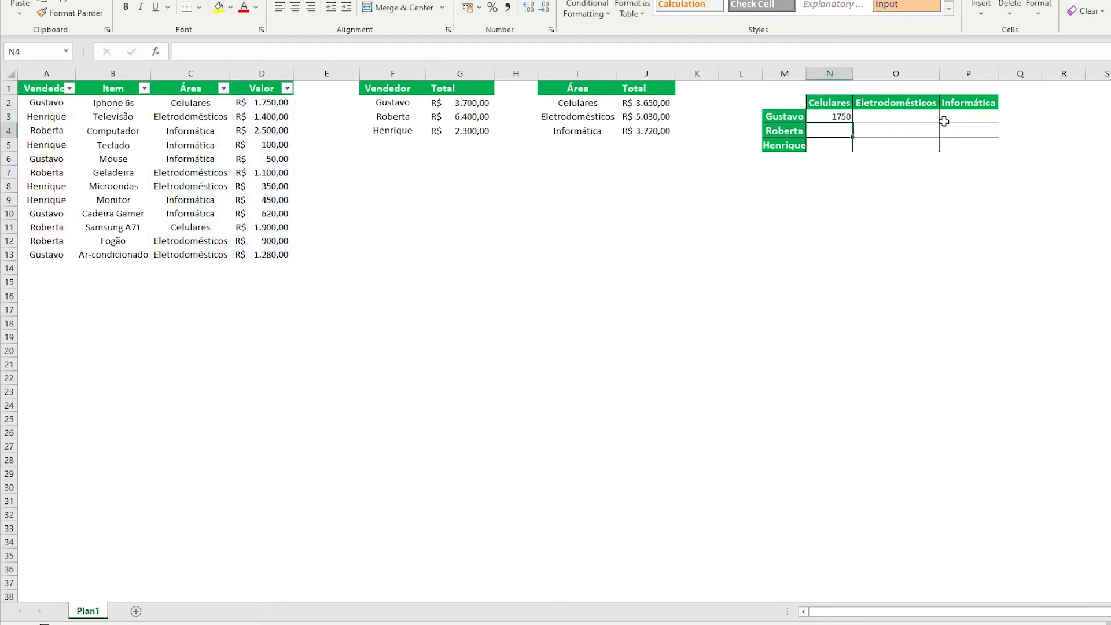
- Apply the R$ accounting format to the grid cells N3:P5, and compare N3 with the first sales record A2:D2
left_click_drag(819, 116, 978, 145)
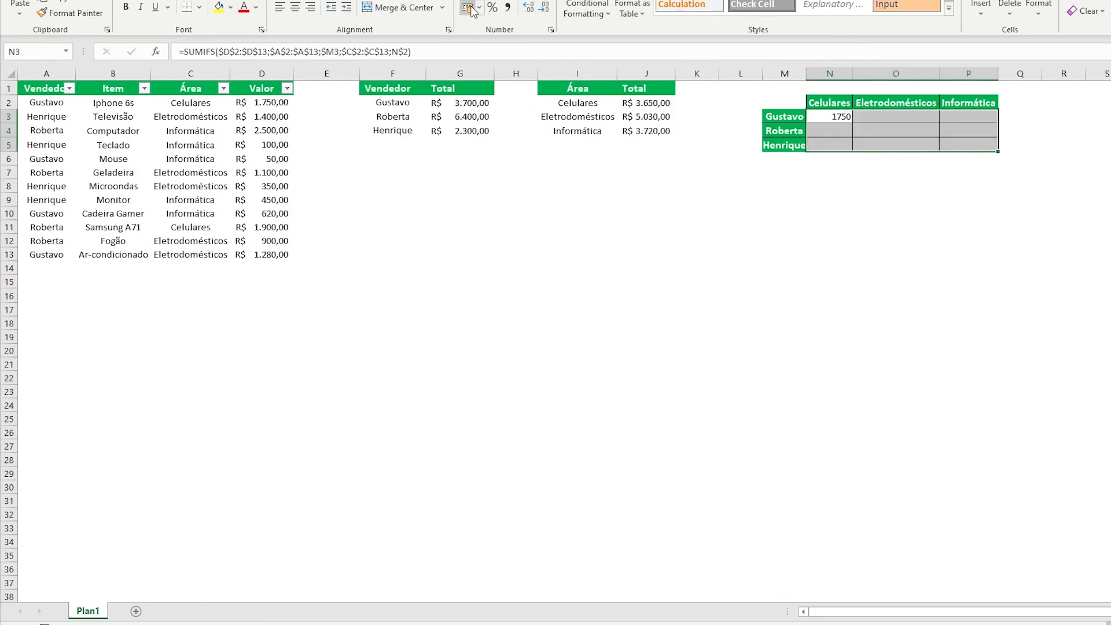
left_click(470, 9)
left_click(907, 186)
left_click(841, 118)
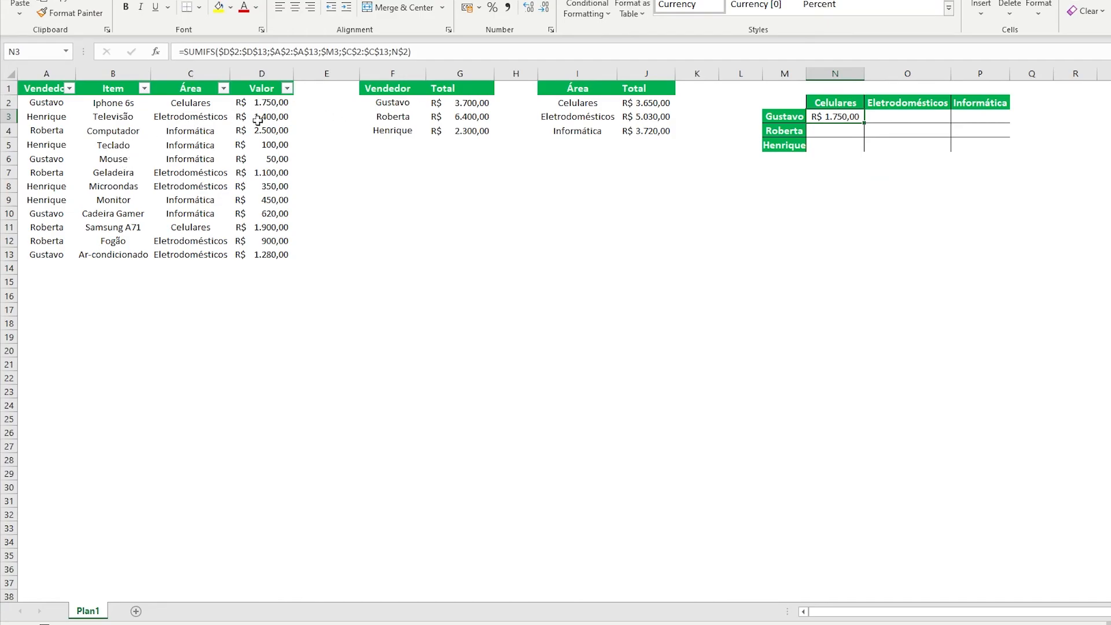
left_click_drag(58, 104, 288, 103)
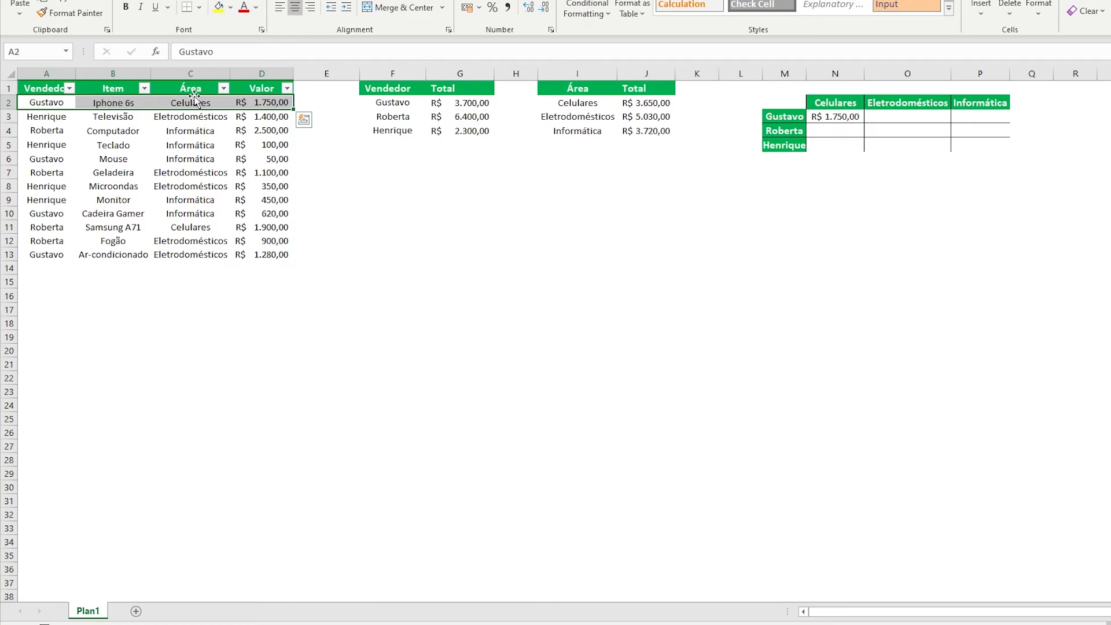
- Fill the SUMIFS formula from N3 across to P3, and review the first seller's totals for each area
left_click(860, 118)
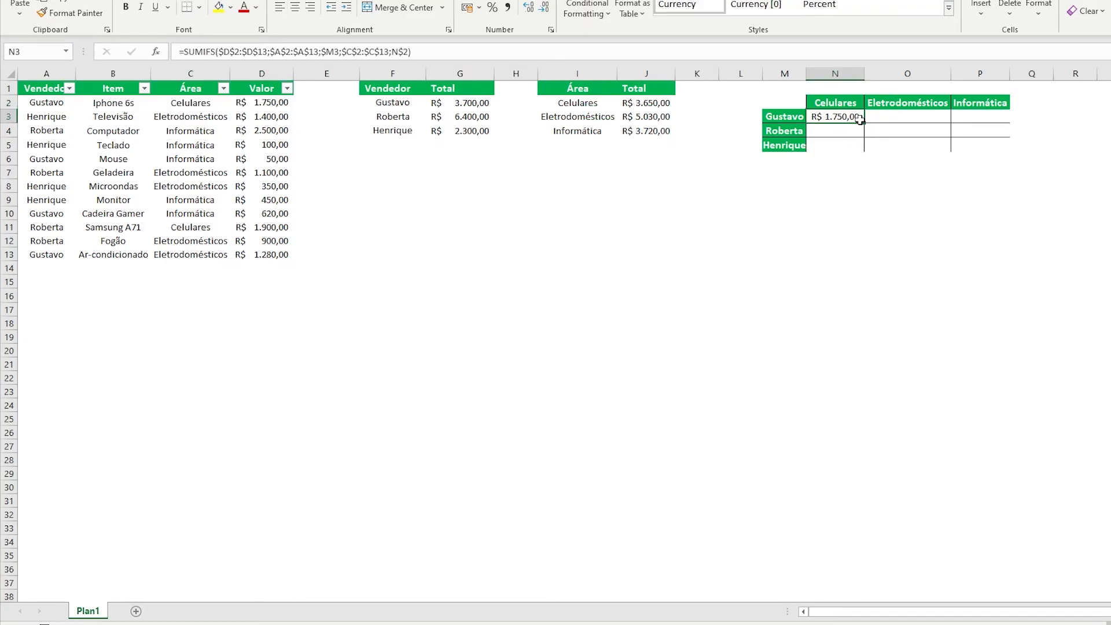
left_click_drag(864, 123, 985, 118)
left_click(916, 116)
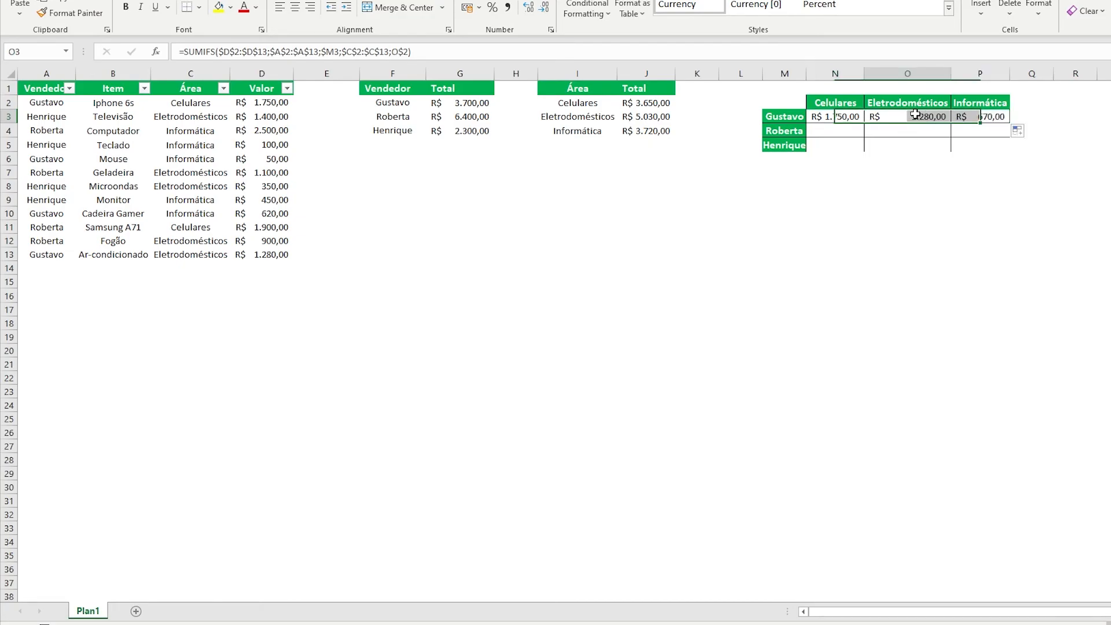
left_click(987, 103)
left_click(991, 116)
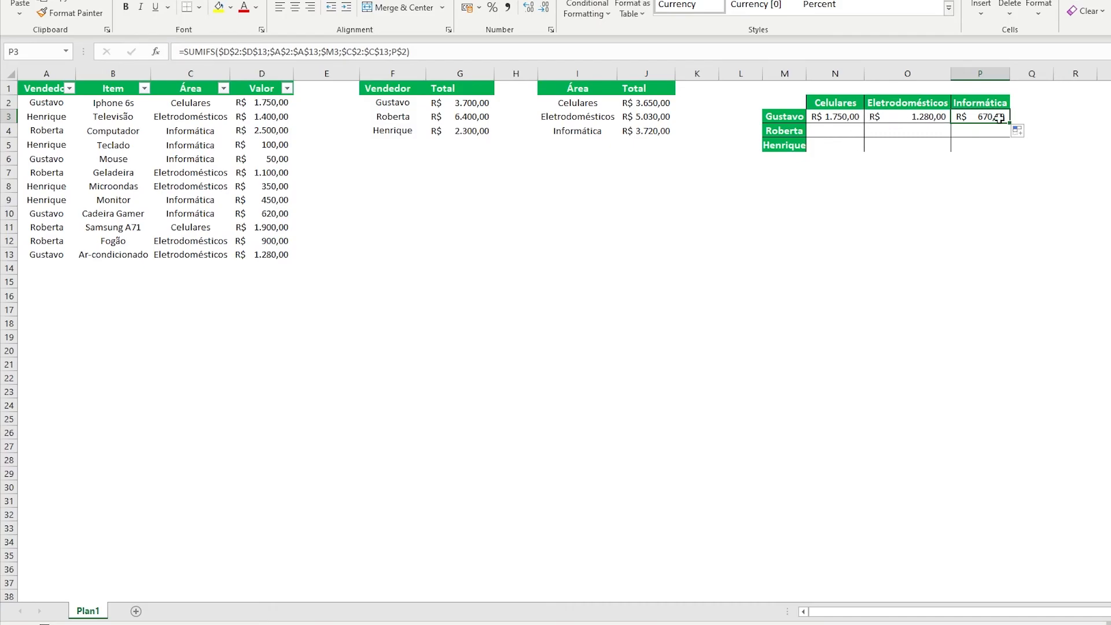
left_click_drag(854, 116, 999, 116)
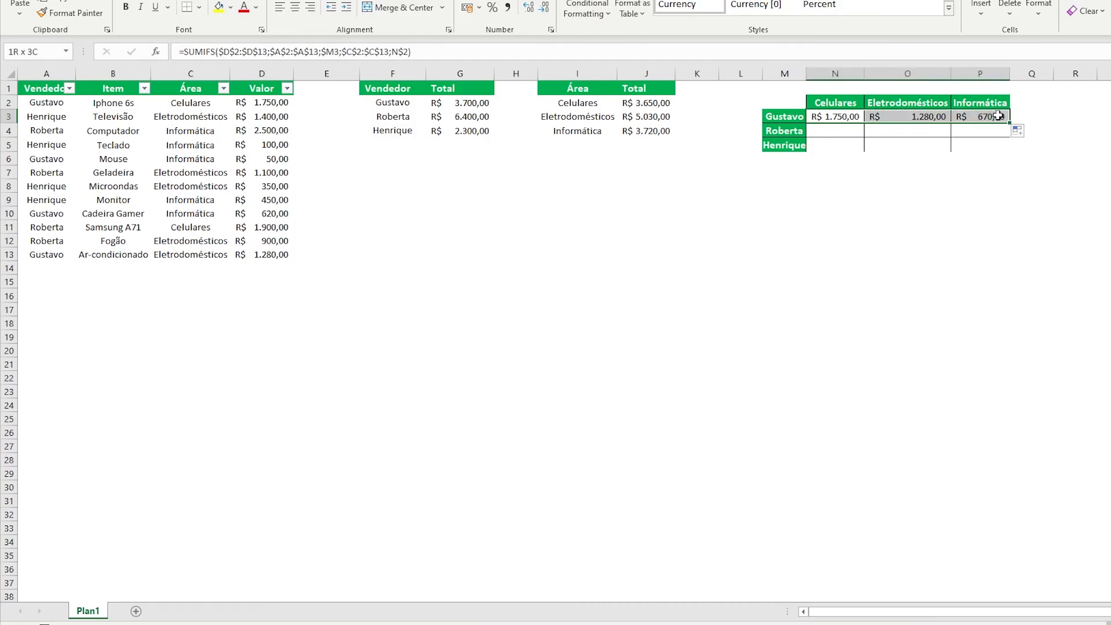
- Fill the SUMIFS formula from N3 down to N5, and check the sales records of the seller in M5 for Celulares
left_click(848, 119)
left_click_drag(864, 123, 865, 152)
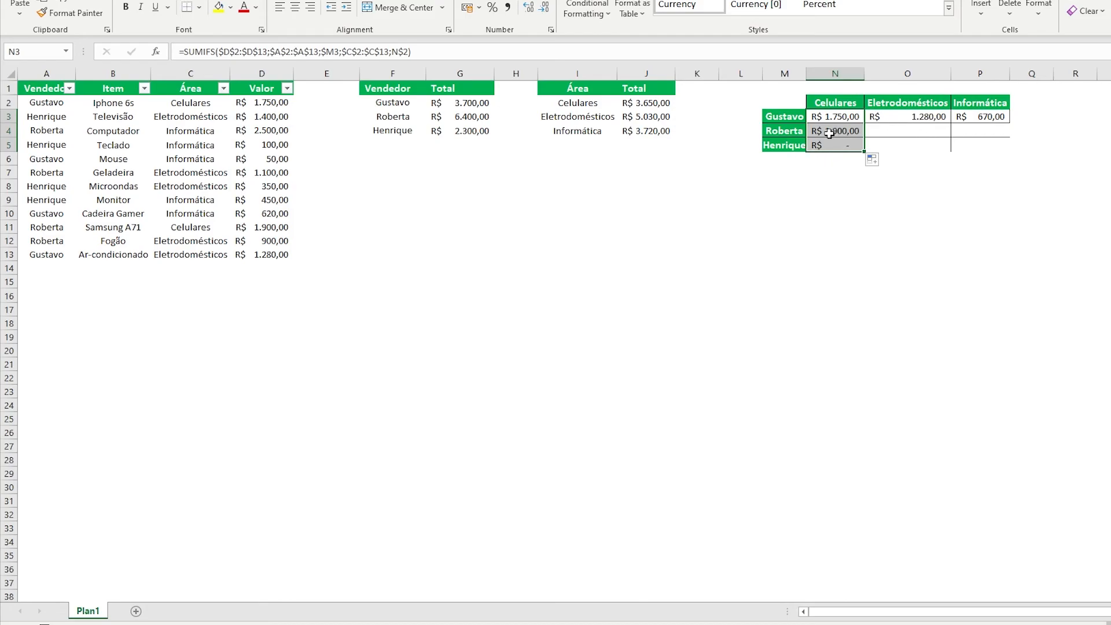
left_click_drag(65, 120, 191, 146)
left_click(66, 146)
left_click_drag(87, 200, 174, 187)
left_click(437, 280)
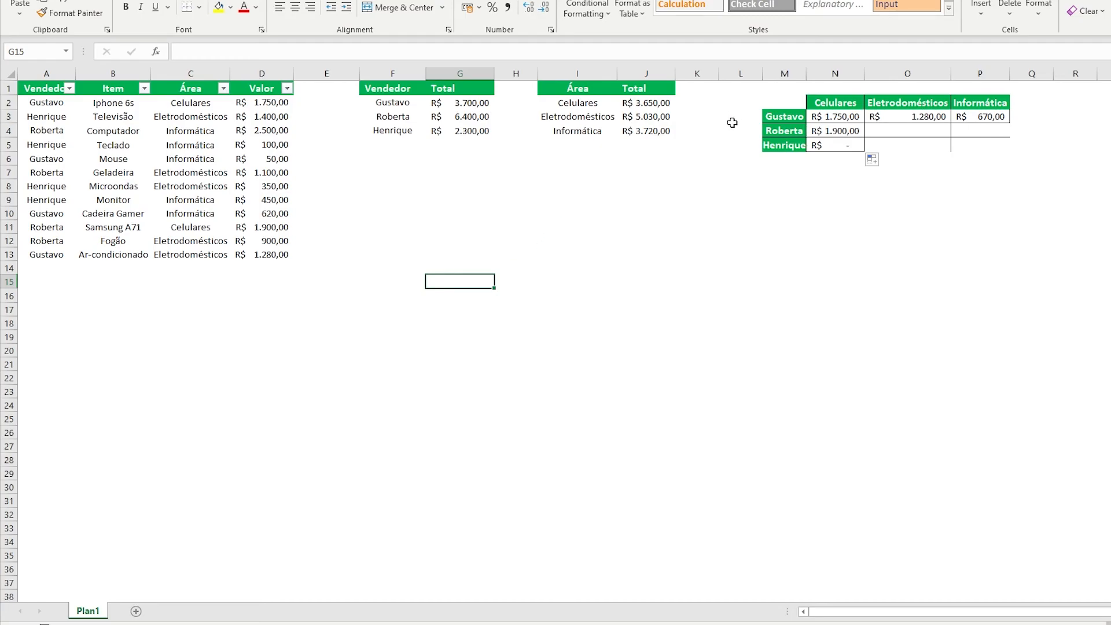
- Fill the SUMIFS formulas from N4 and N5 across to column P for the remaining two sellers
left_click(862, 132)
left_click_drag(866, 138, 998, 148)
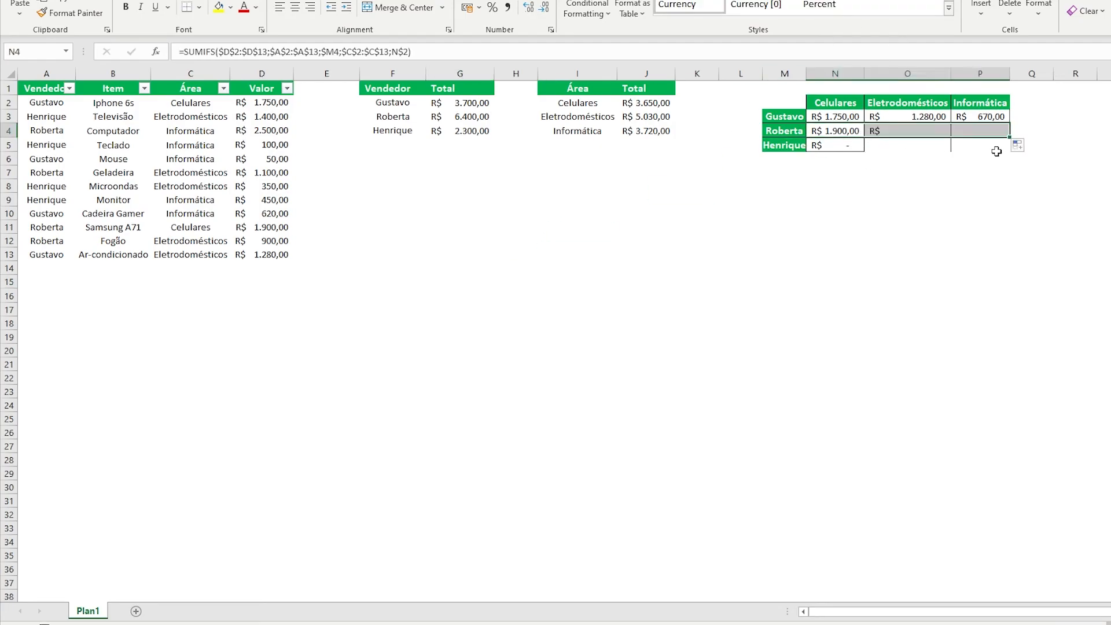
left_click(861, 142)
left_click_drag(864, 151, 990, 154)
left_click(961, 189)
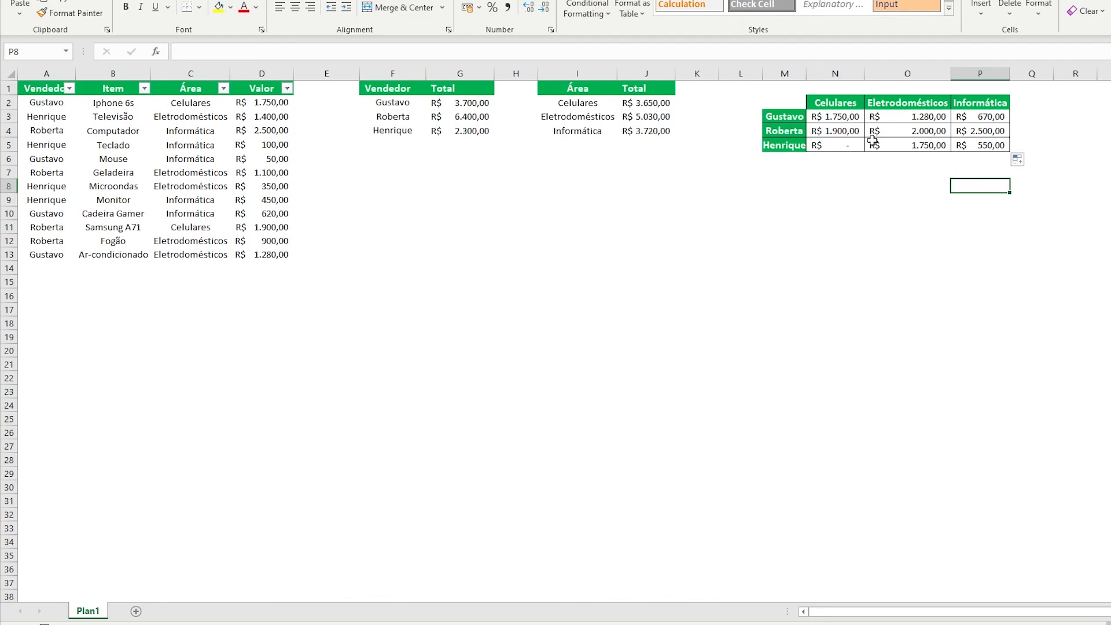
- Review the completed seller-by-area grid M2:P5, the SUMIF formula in J3 and the source sales table
left_click_drag(792, 104, 997, 147)
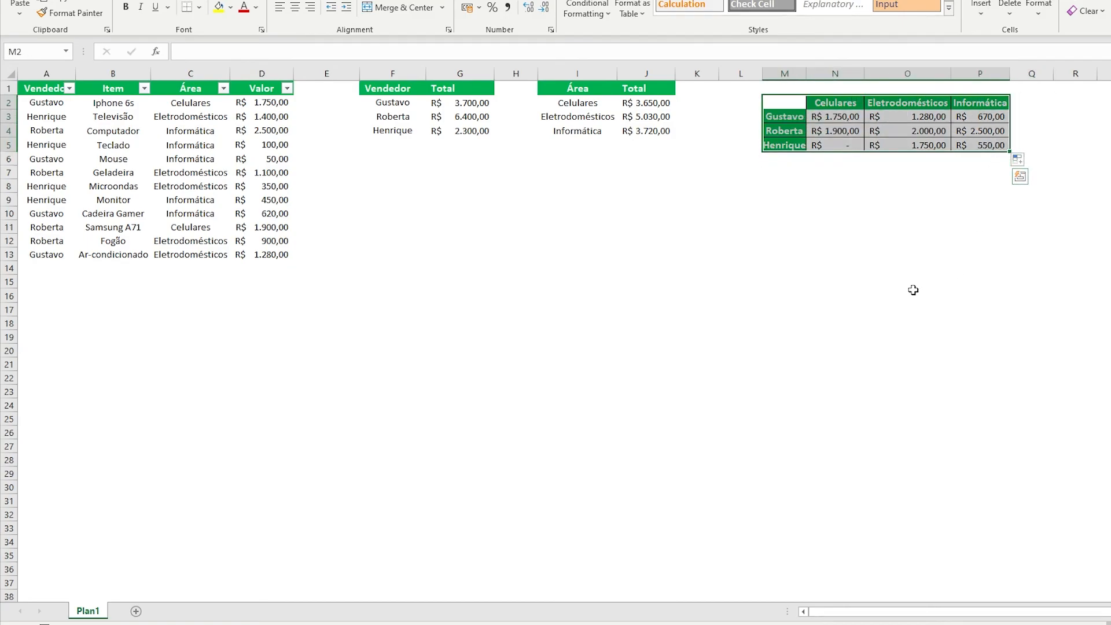
left_click(801, 241)
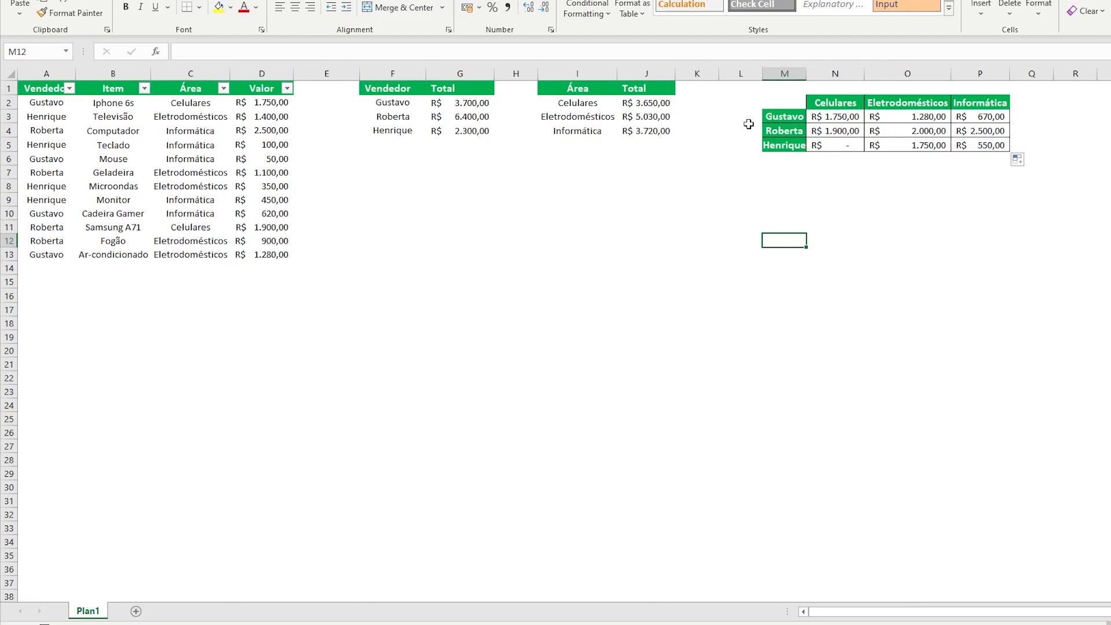
left_click(645, 118)
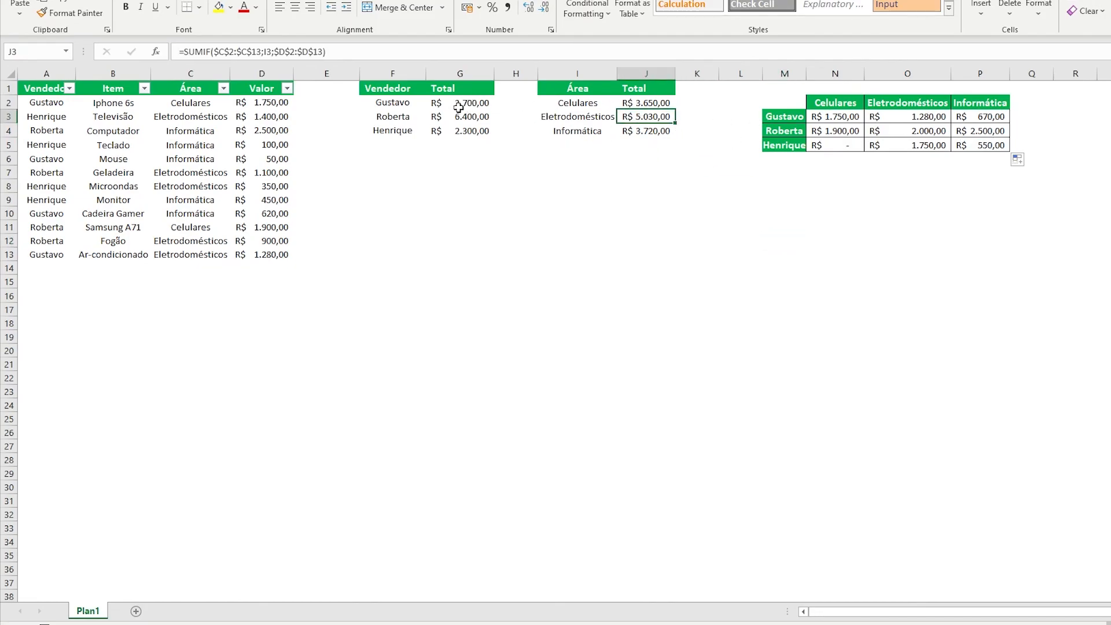
left_click(39, 104)
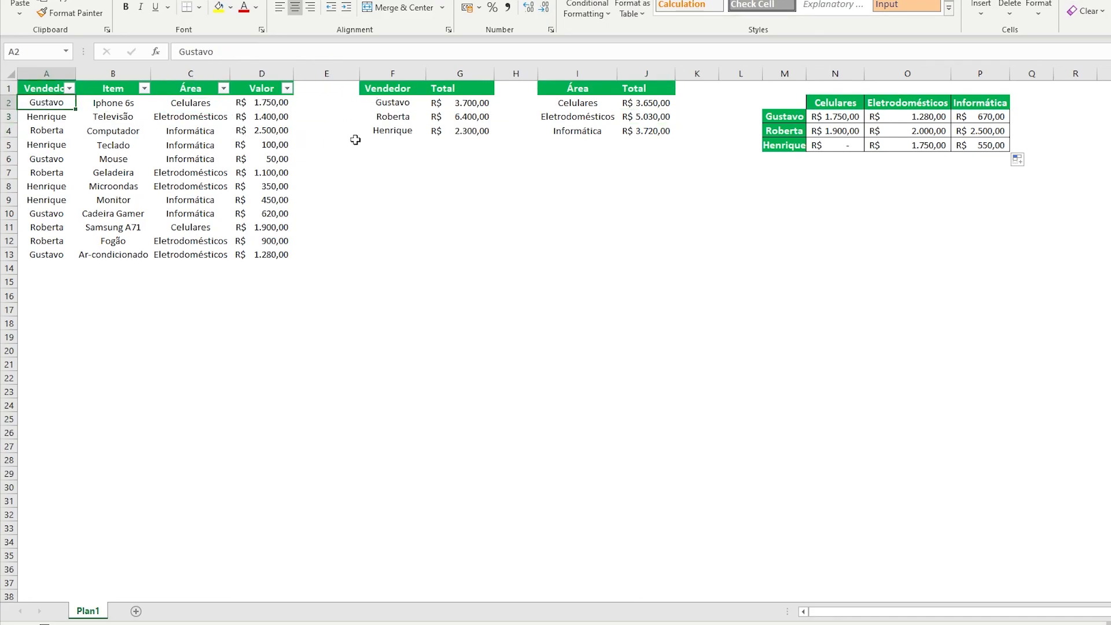